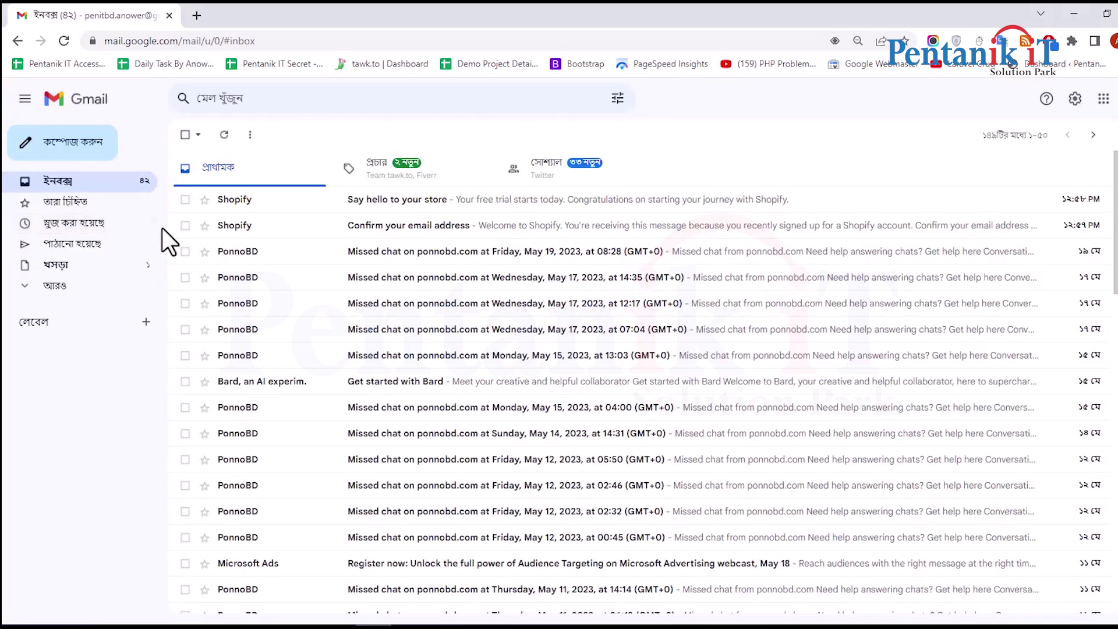
# Open Shopify's 'Confirm your email address' message in Gmail and follow its Confirm email link
pyautogui.click(454, 236)
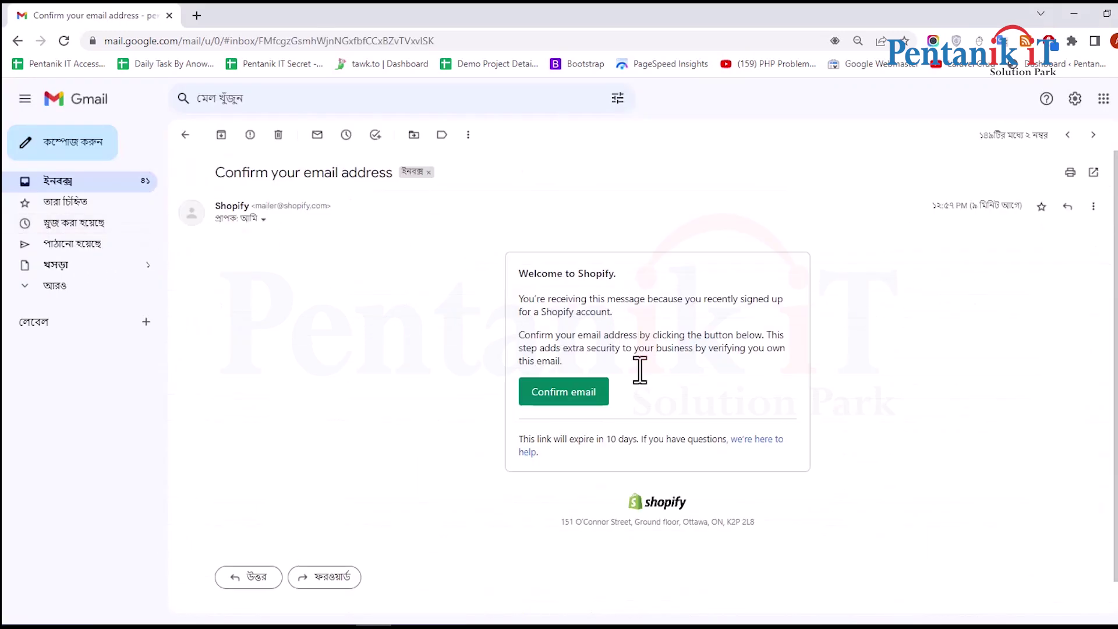
pyautogui.click(572, 397)
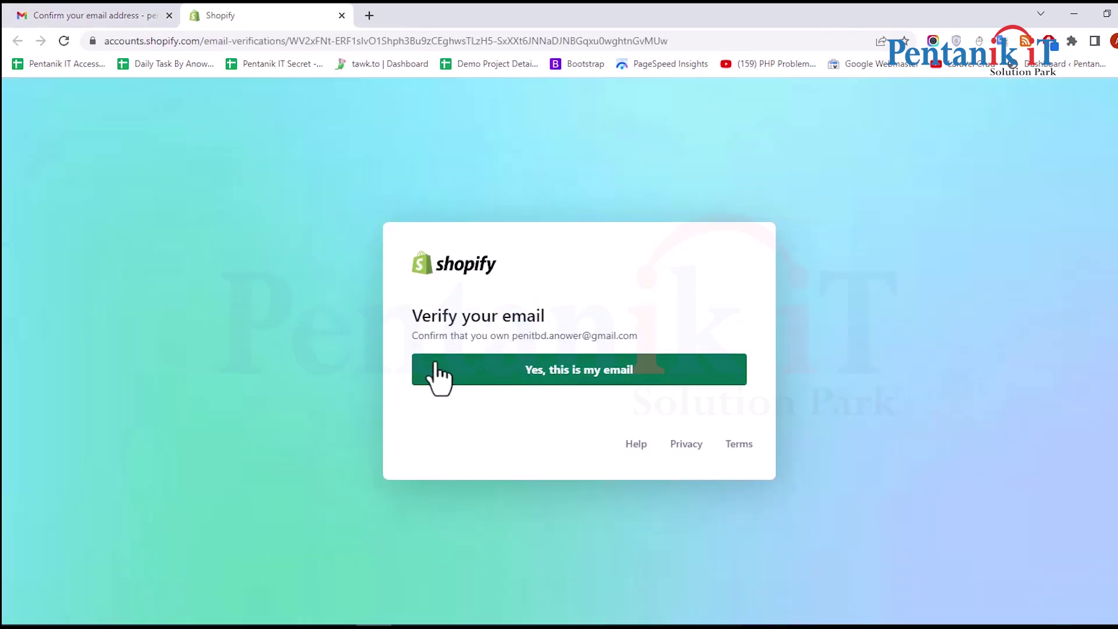
# Confirm the email address as yours and choose to go on to your store
pyautogui.click(560, 376)
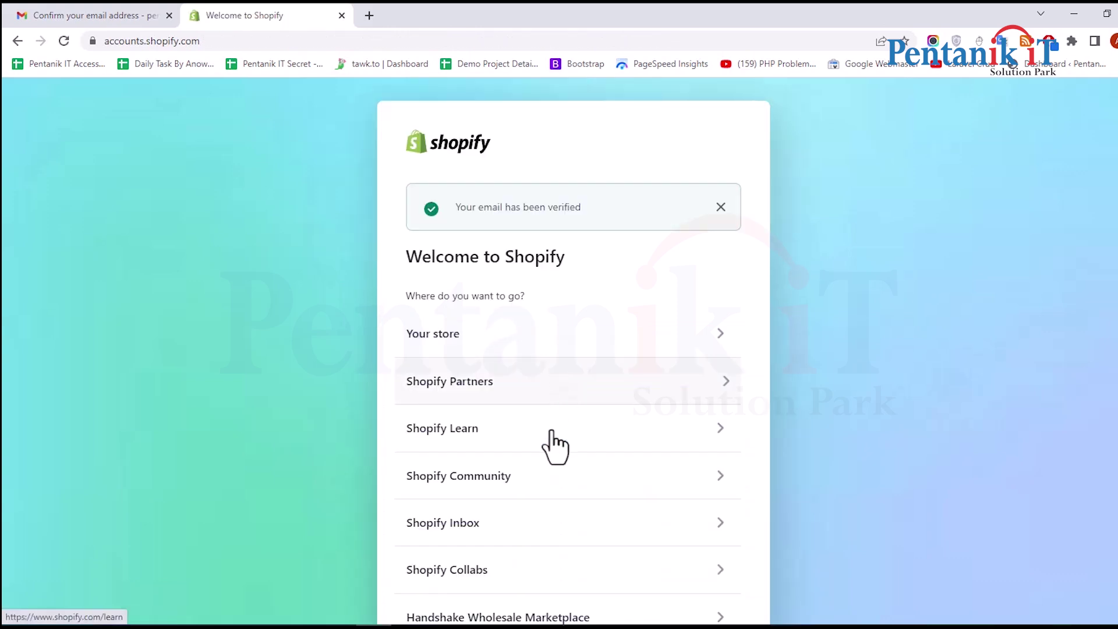
pyautogui.scroll(-1, 527, 392)
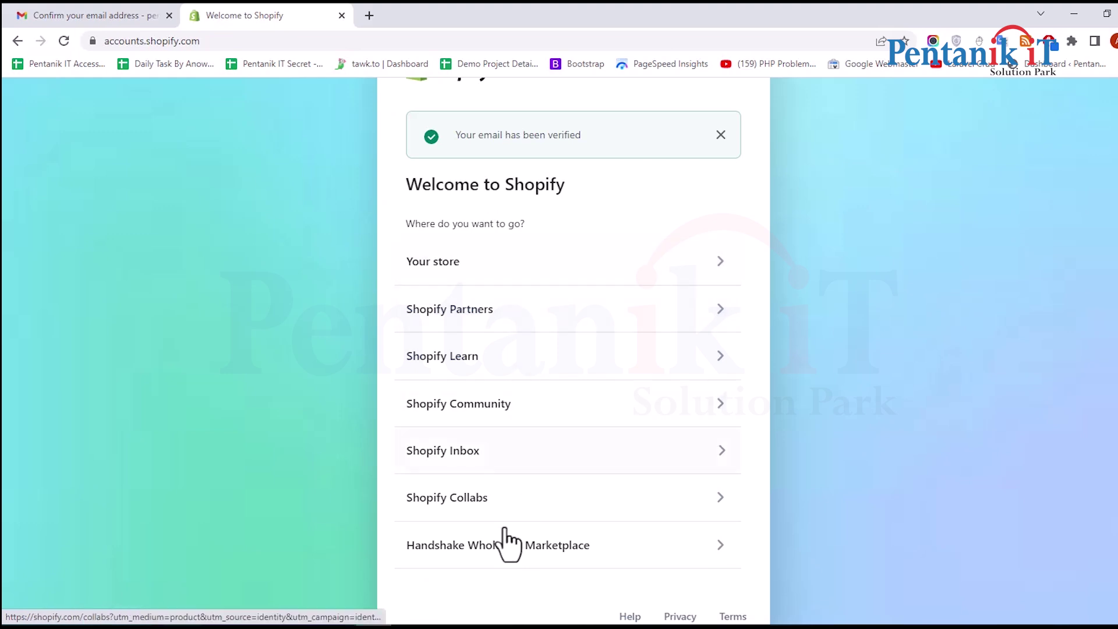
pyautogui.scroll(1, 509, 180)
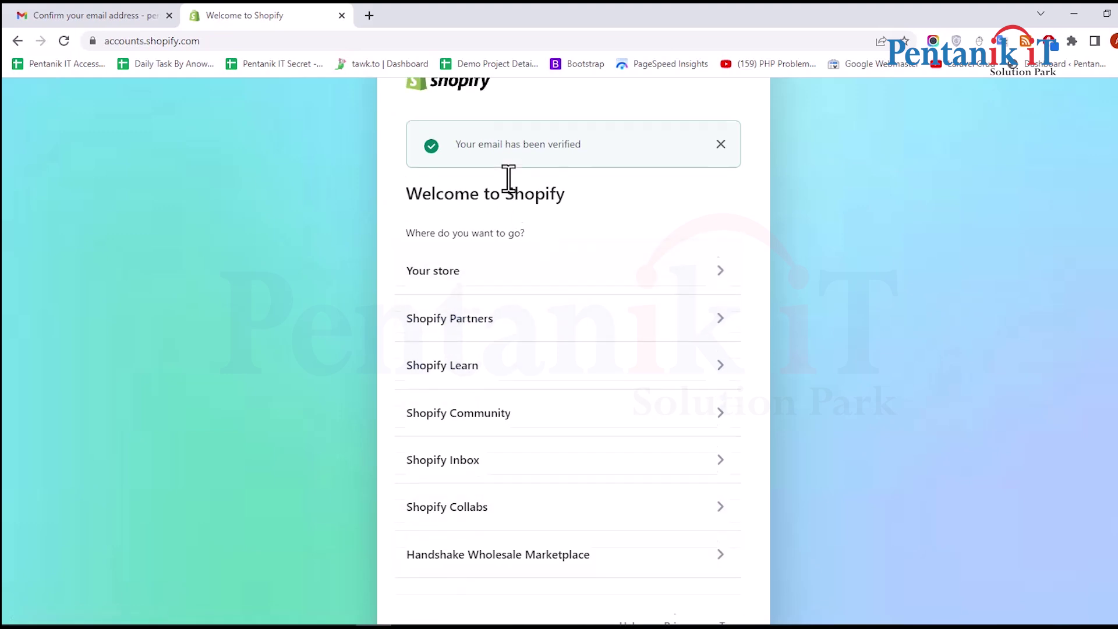
pyautogui.click(472, 352)
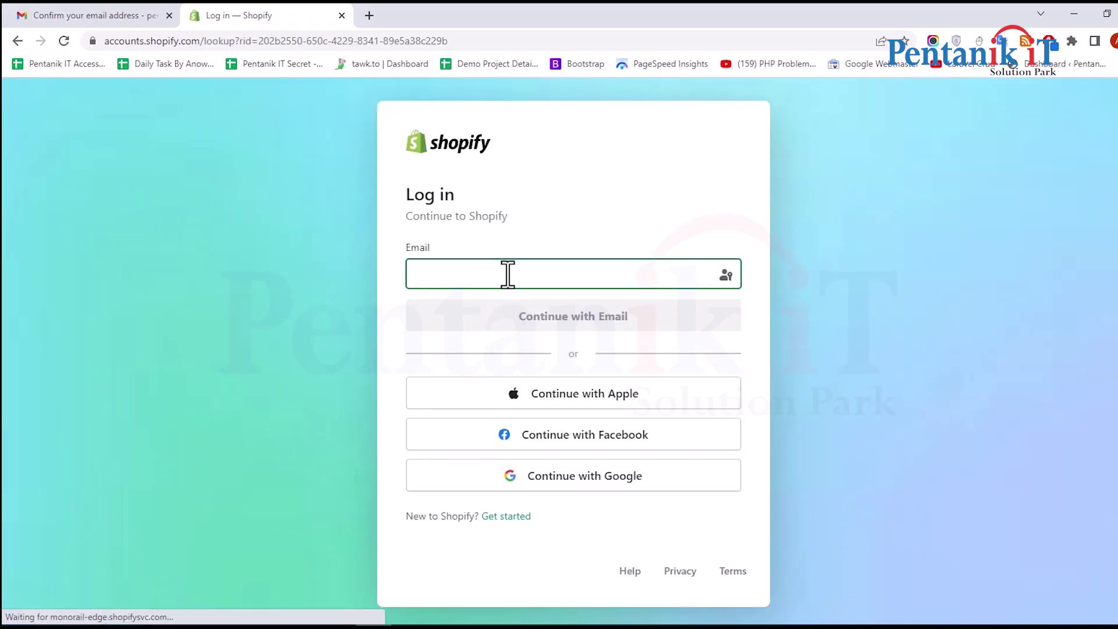
# Log in with the account email and password, declining the browser's save-password offer
pyautogui.click(508, 274)
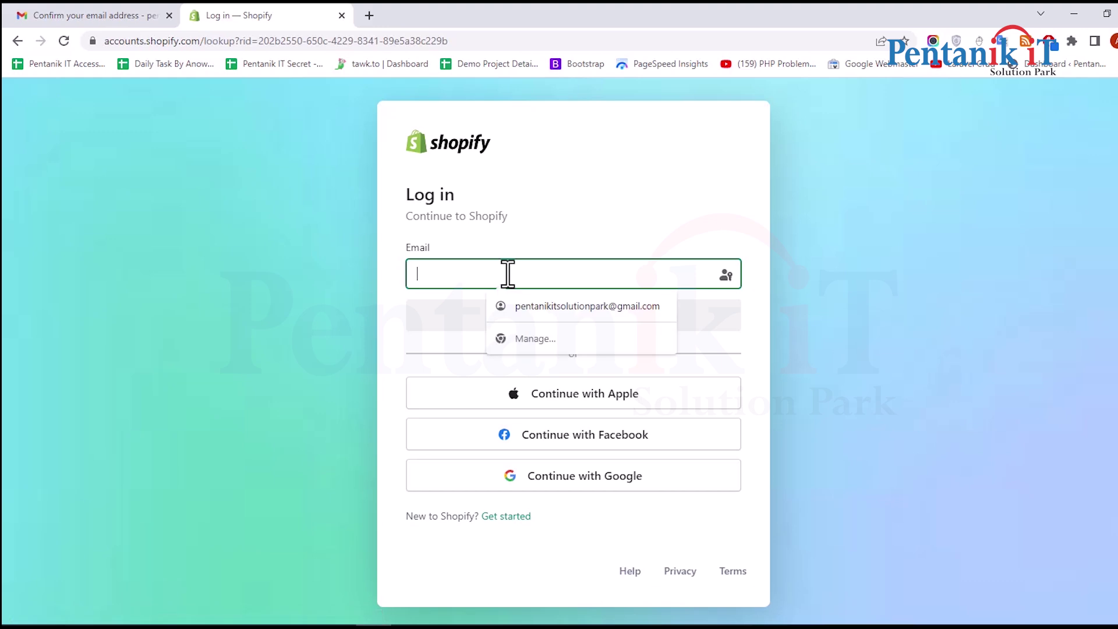
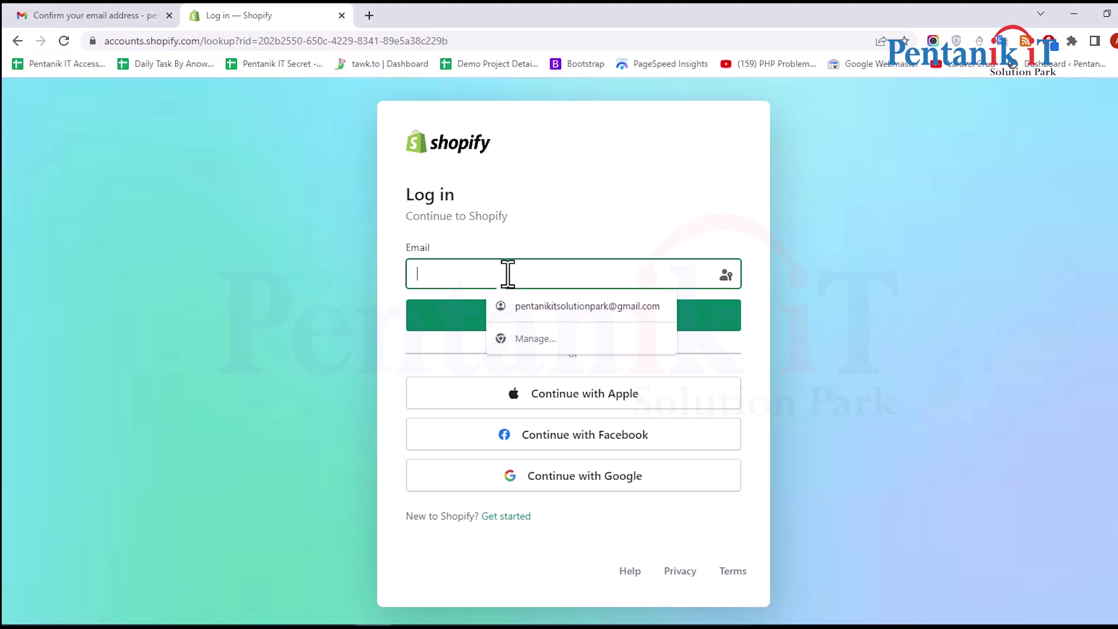
pyautogui.click(544, 326)
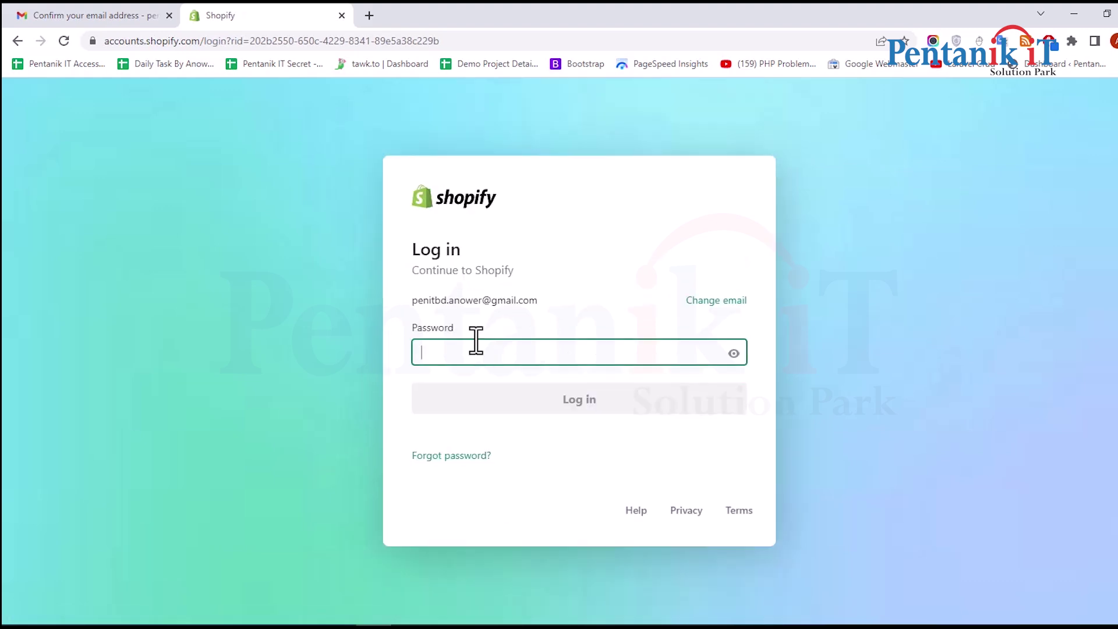
pyautogui.write('••••')
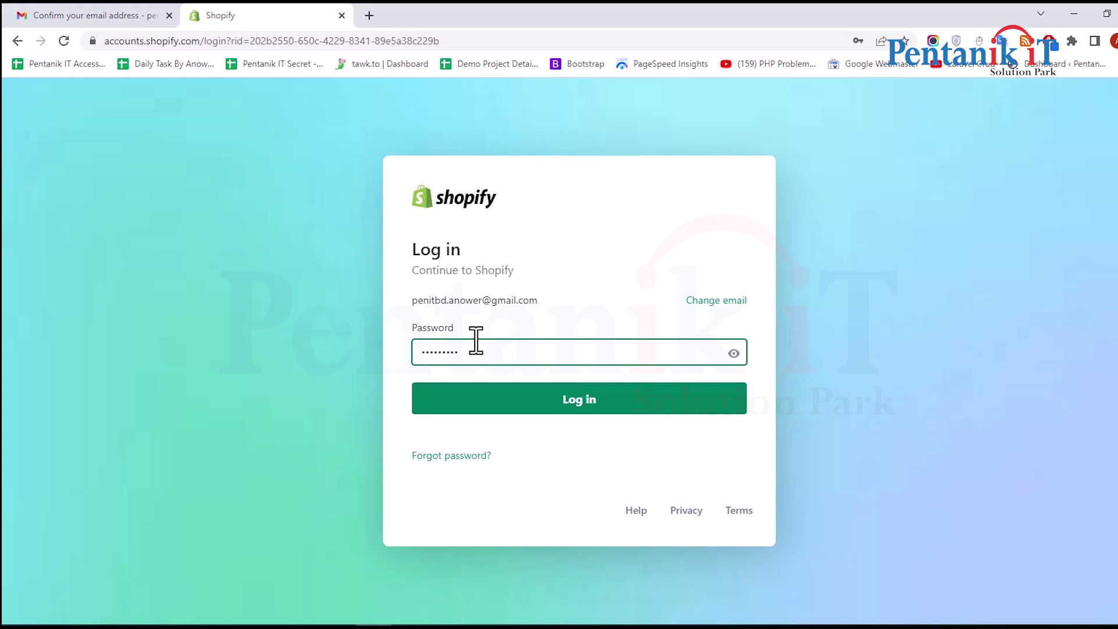
pyautogui.click(612, 403)
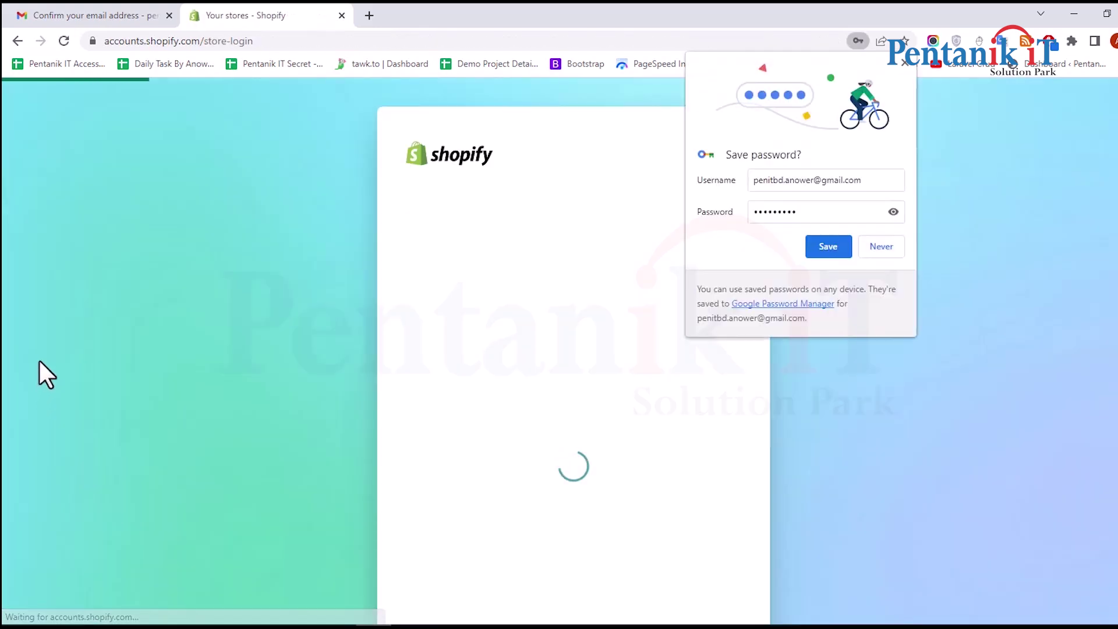
pyautogui.click(879, 249)
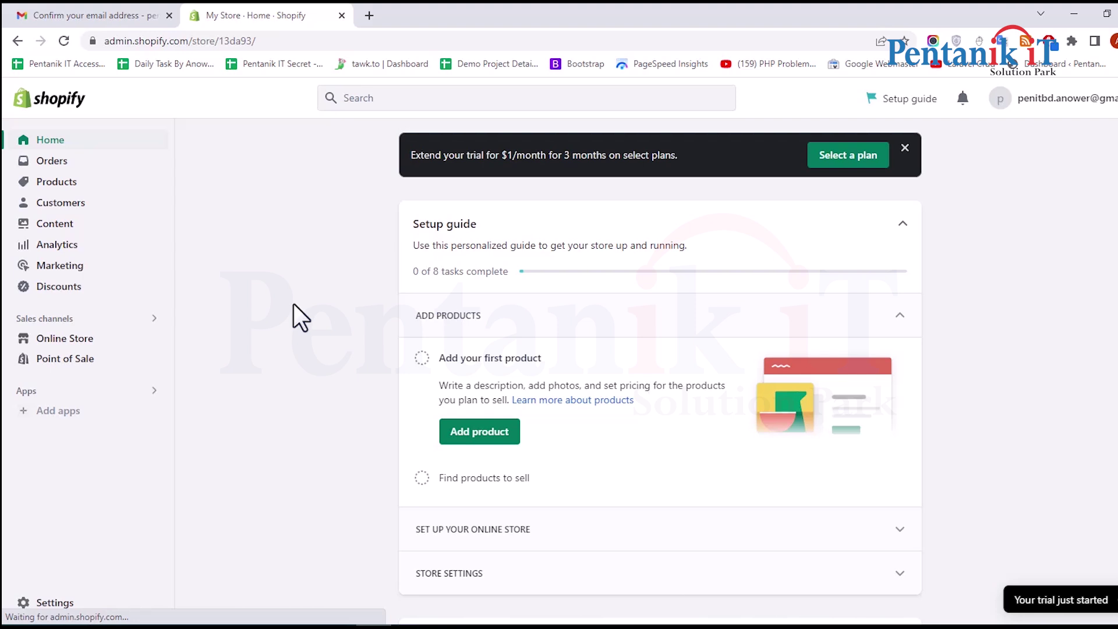
# Scroll through the new store's Home page setup guide and back to the top
pyautogui.scroll(-3, 293, 304)
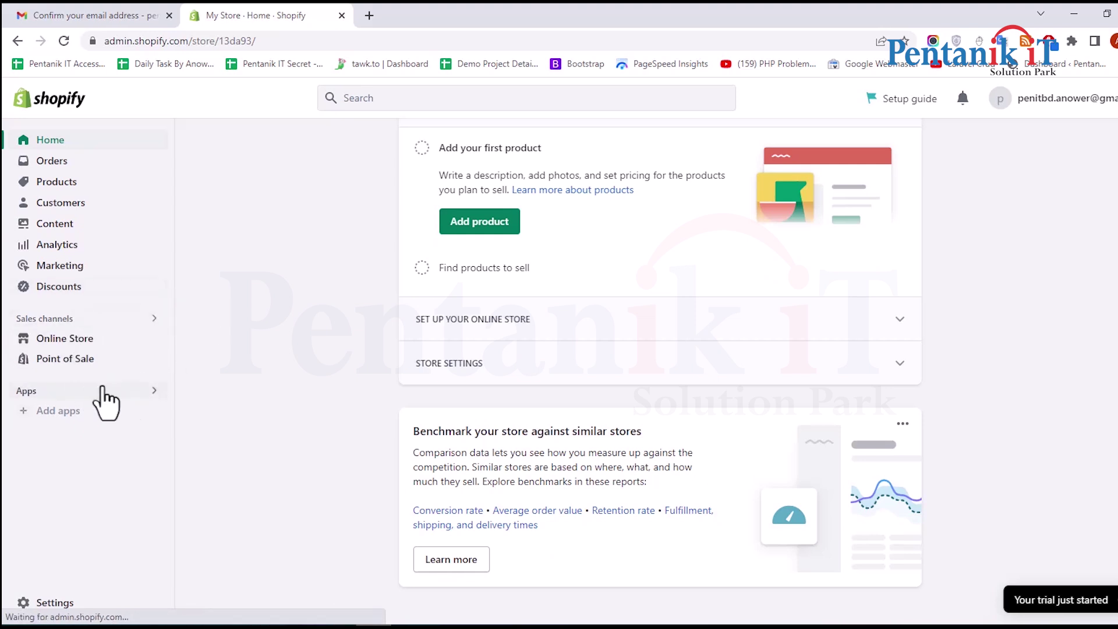
pyautogui.scroll(3, 260, 326)
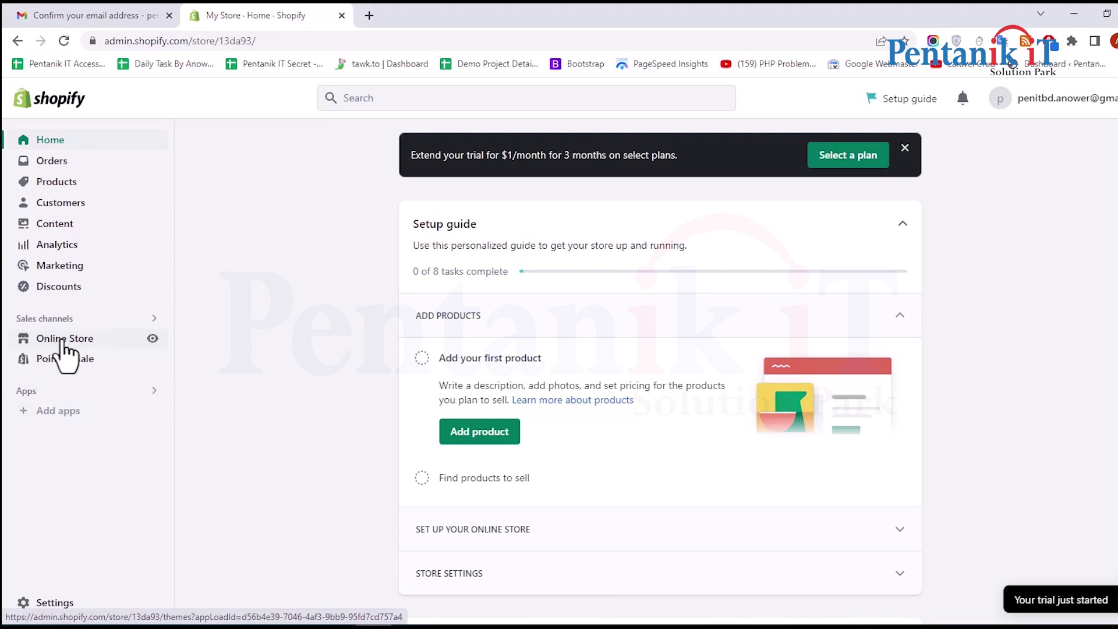
# Add the free Refresh theme from Online Store's Popular free themes to the Theme library
pyautogui.click(81, 342)
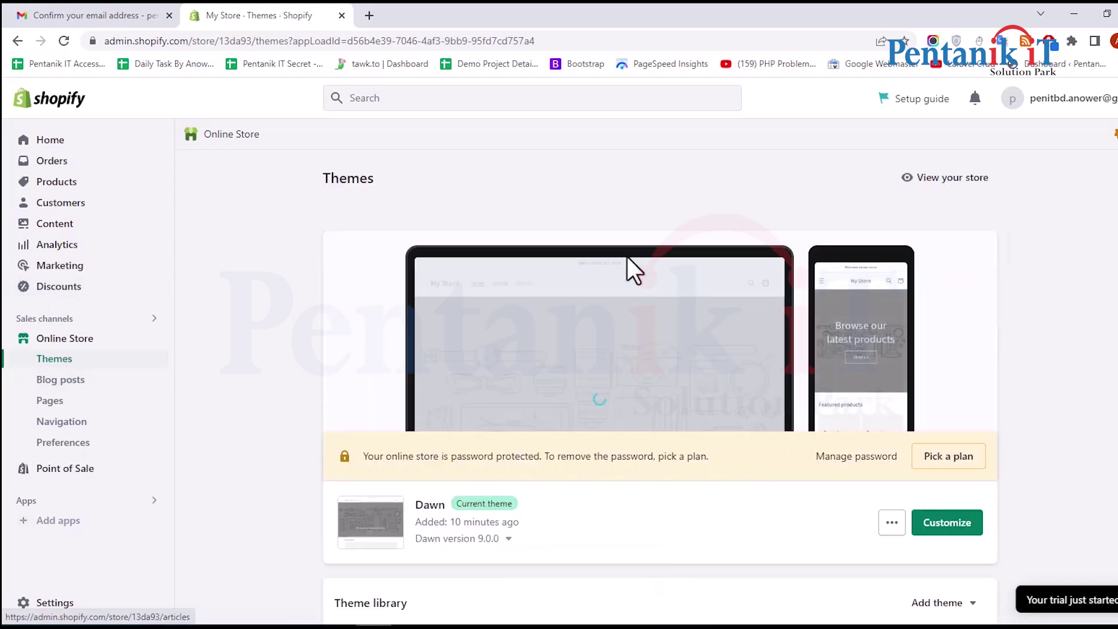
pyautogui.scroll(-3, 596, 264)
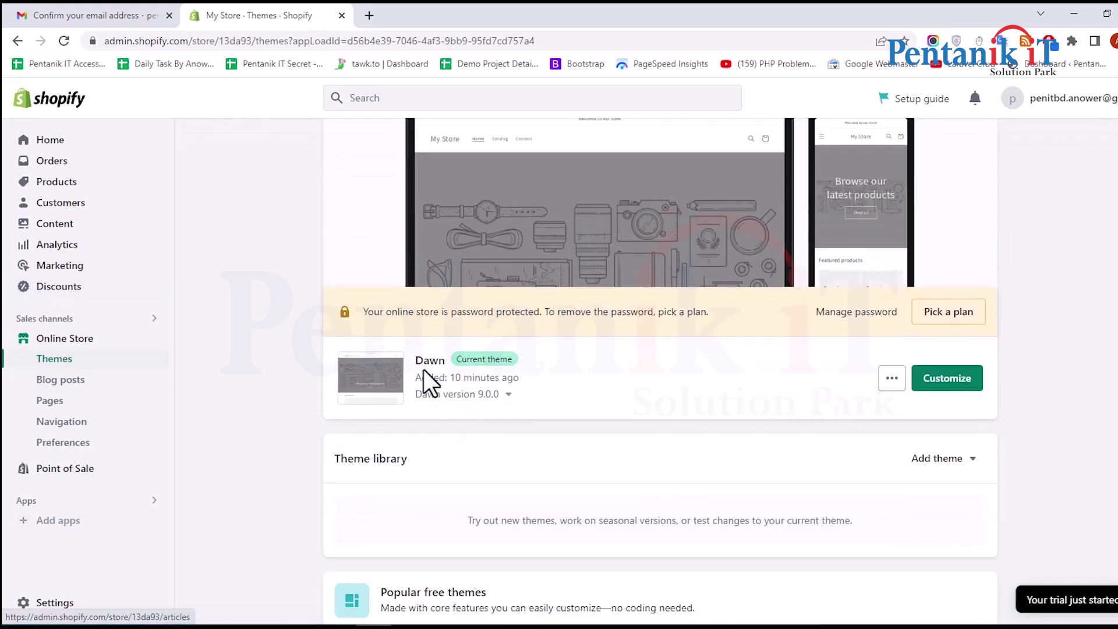
pyautogui.scroll(3, 612, 306)
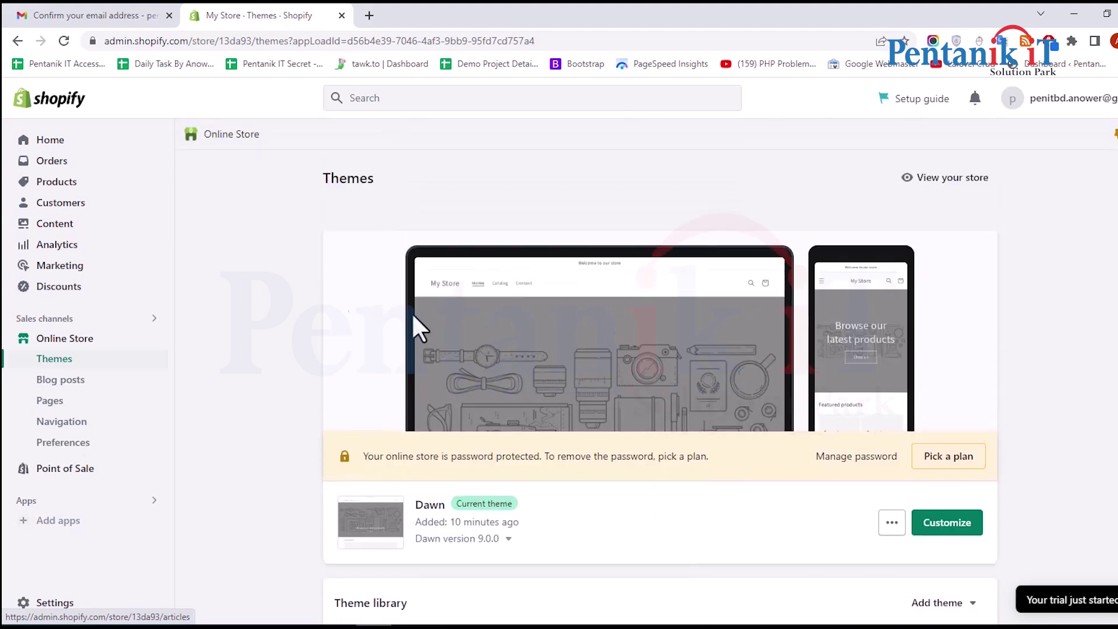
pyautogui.scroll(-12, 587, 299)
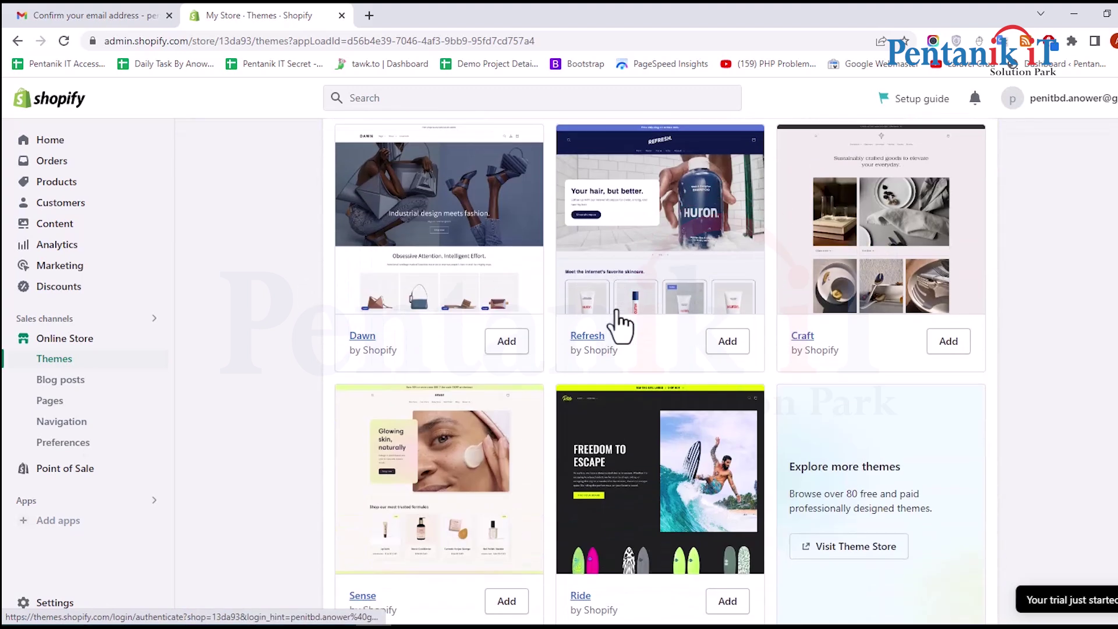
pyautogui.scroll(-1, 664, 249)
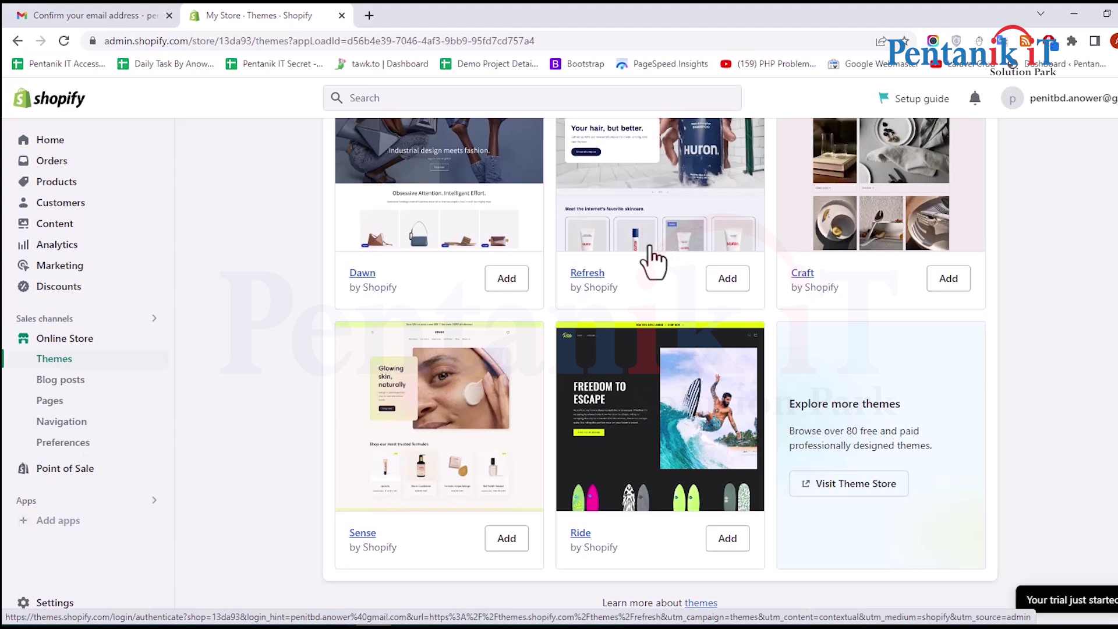
pyautogui.scroll(3, 619, 267)
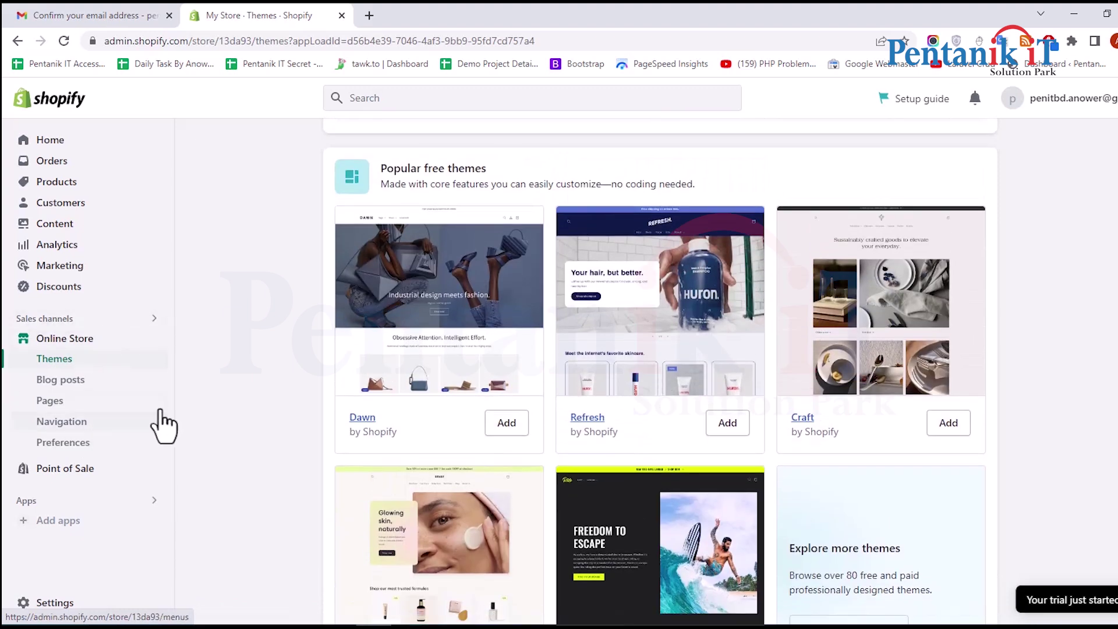
pyautogui.scroll(-3, 708, 344)
pyautogui.scroll(10, 936, 460)
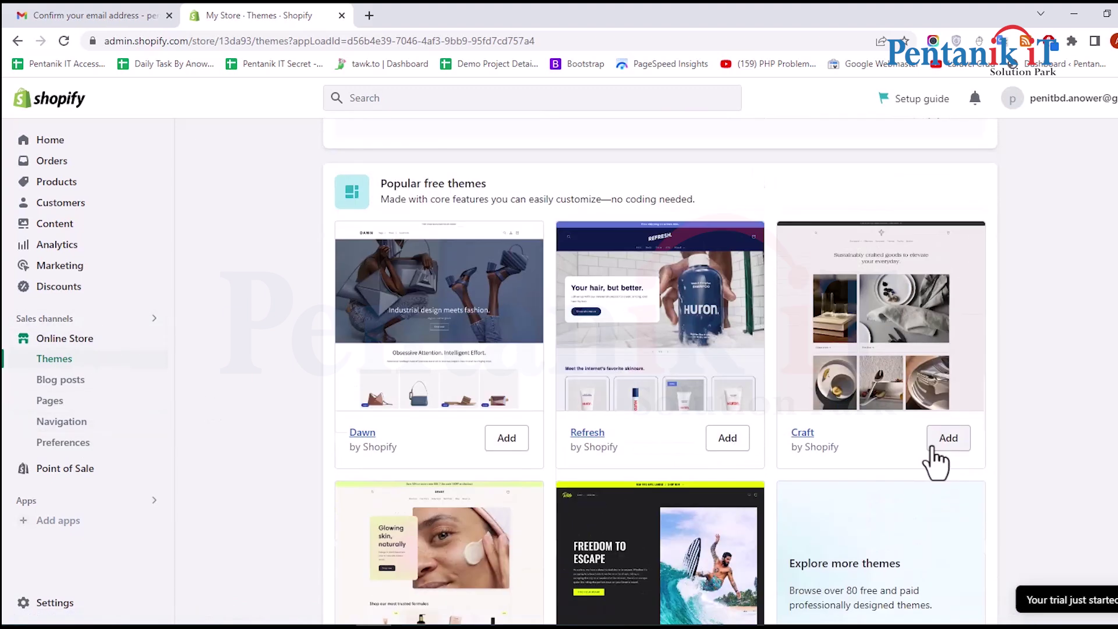
pyautogui.scroll(-10, 717, 404)
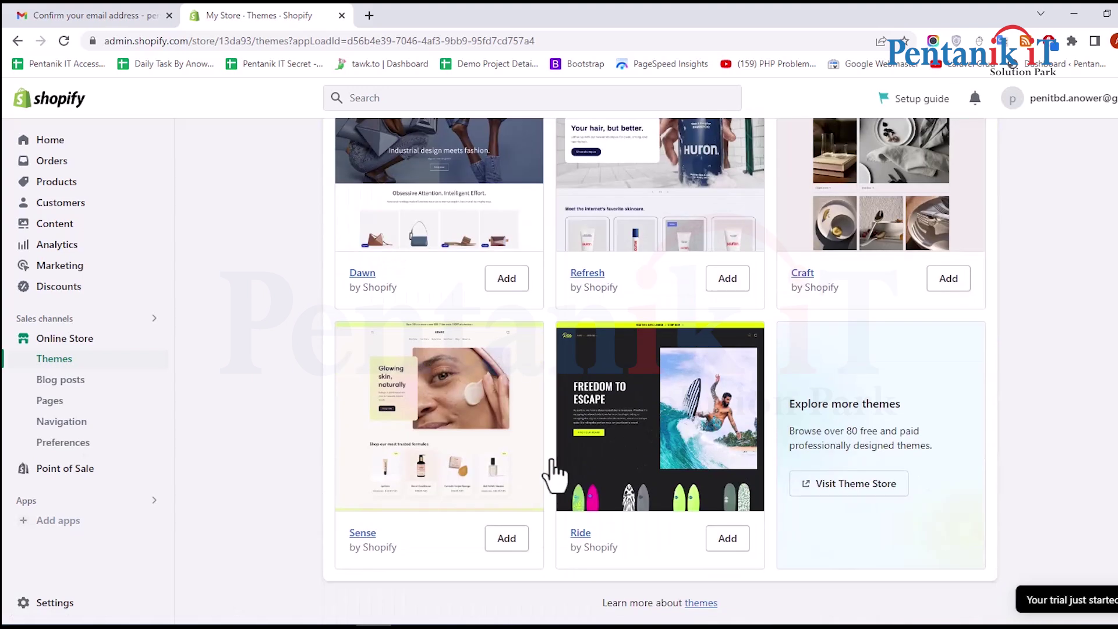
pyautogui.scroll(3, 664, 344)
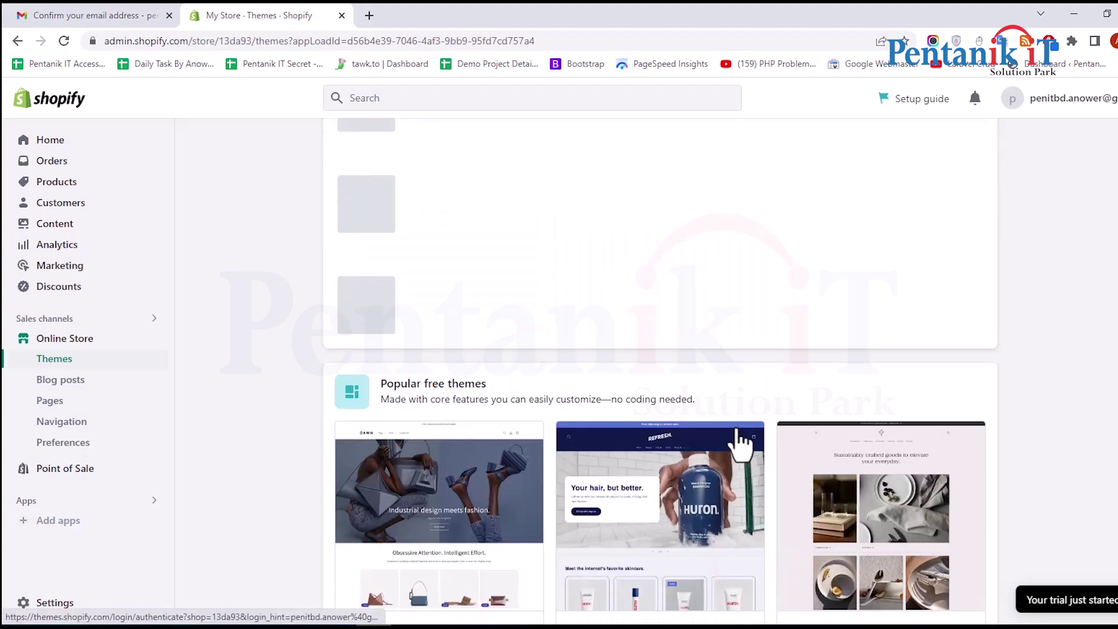
pyautogui.scroll(5, 658, 404)
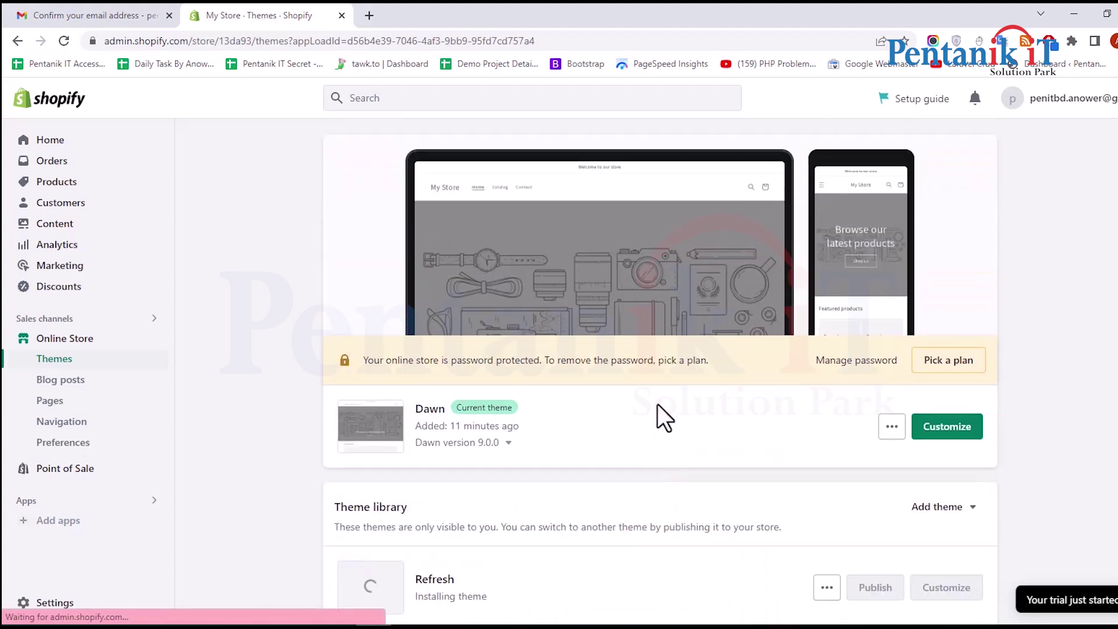
# Publish the Refresh theme in place of Dawn and view the live storefront in a new tab
pyautogui.scroll(-6, 657, 403)
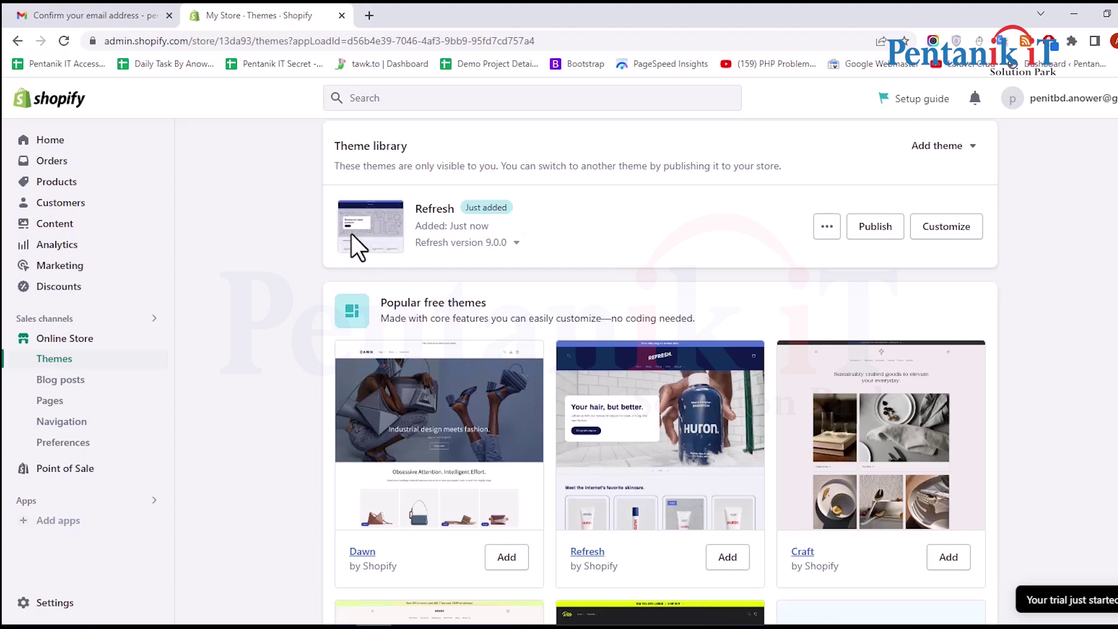
pyautogui.click(882, 231)
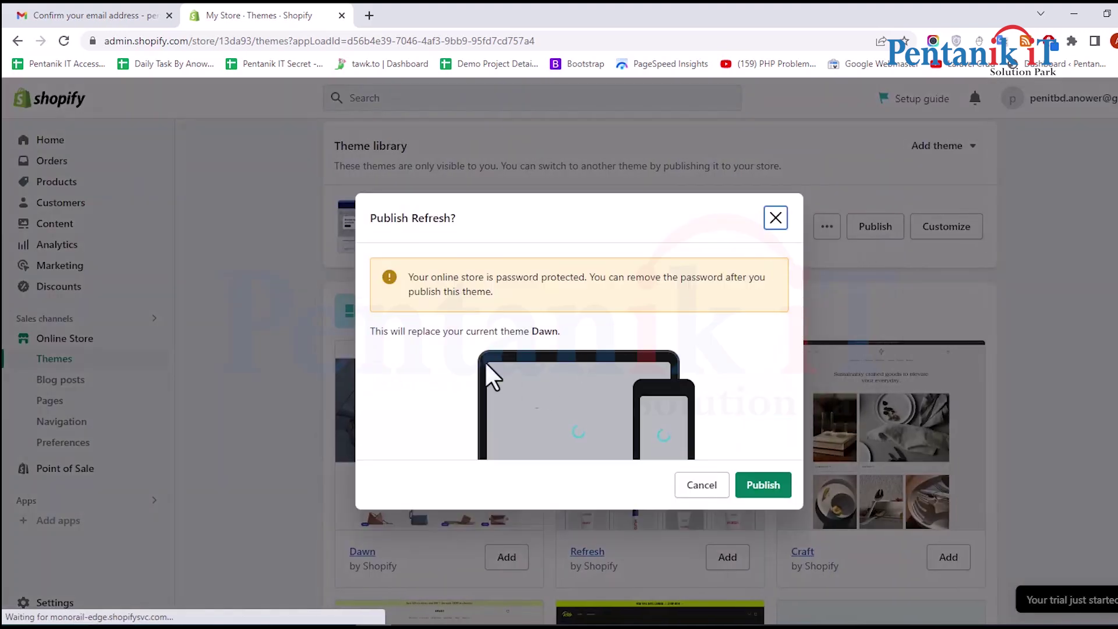
pyautogui.click(762, 487)
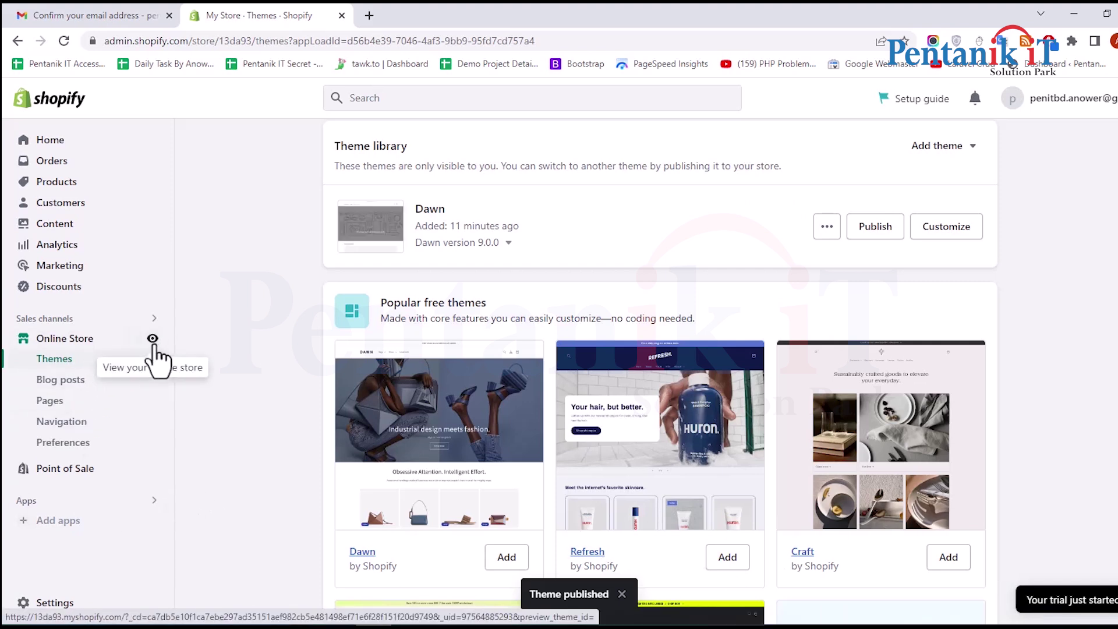
pyautogui.click(153, 339)
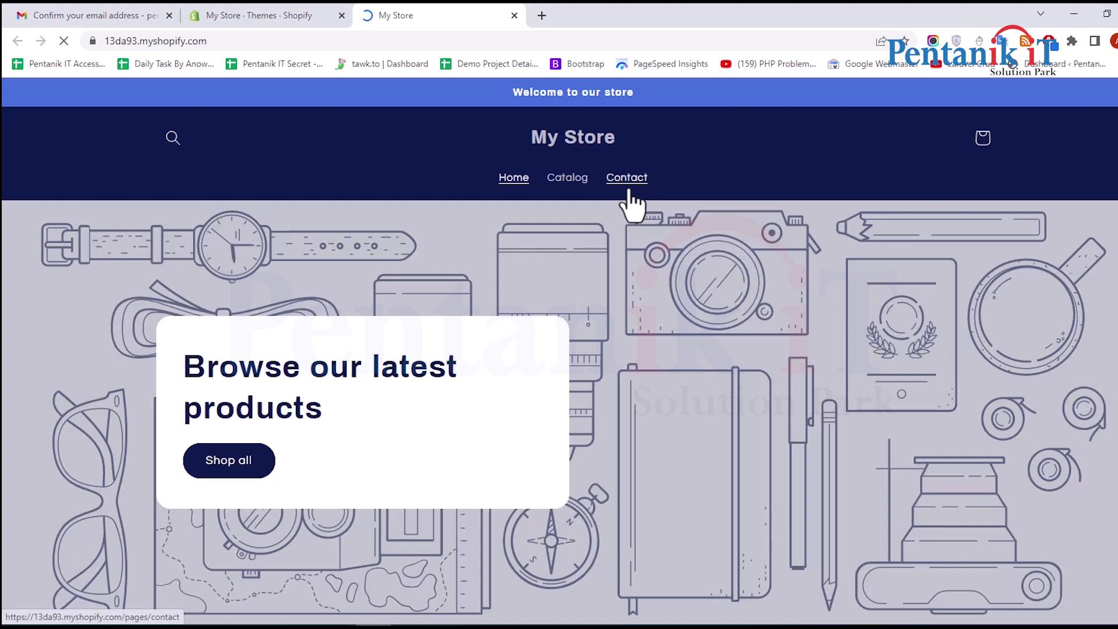
# Look over the storefront, then confirm on the Themes page that Refresh is current and Dawn is in the library
pyautogui.scroll(-7, 511, 251)
pyautogui.scroll(-3, 569, 344)
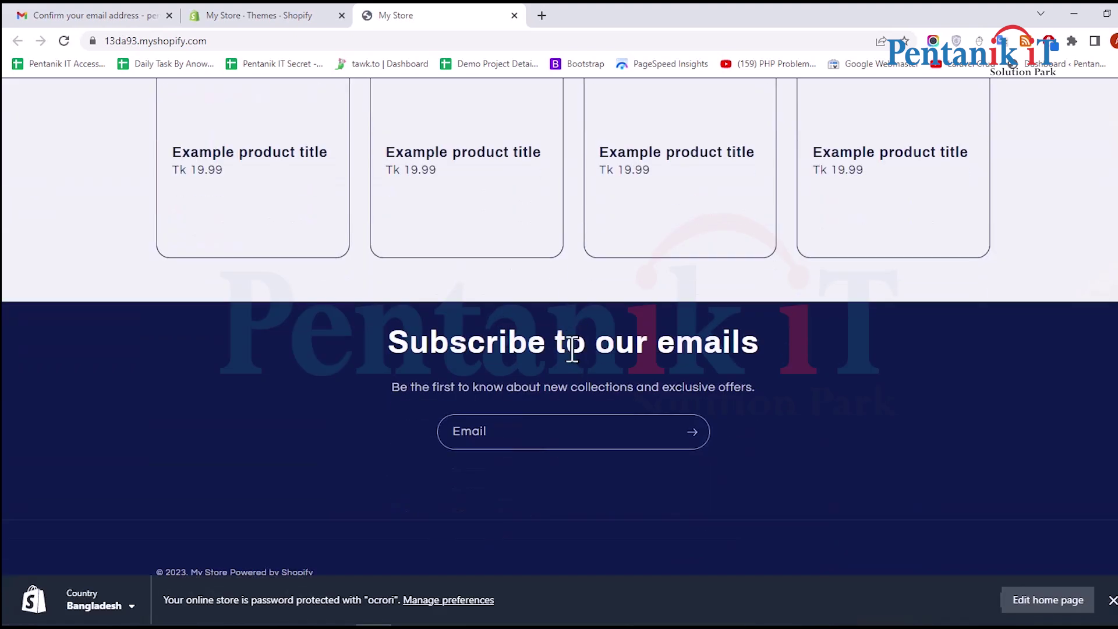
pyautogui.scroll(10, 529, 468)
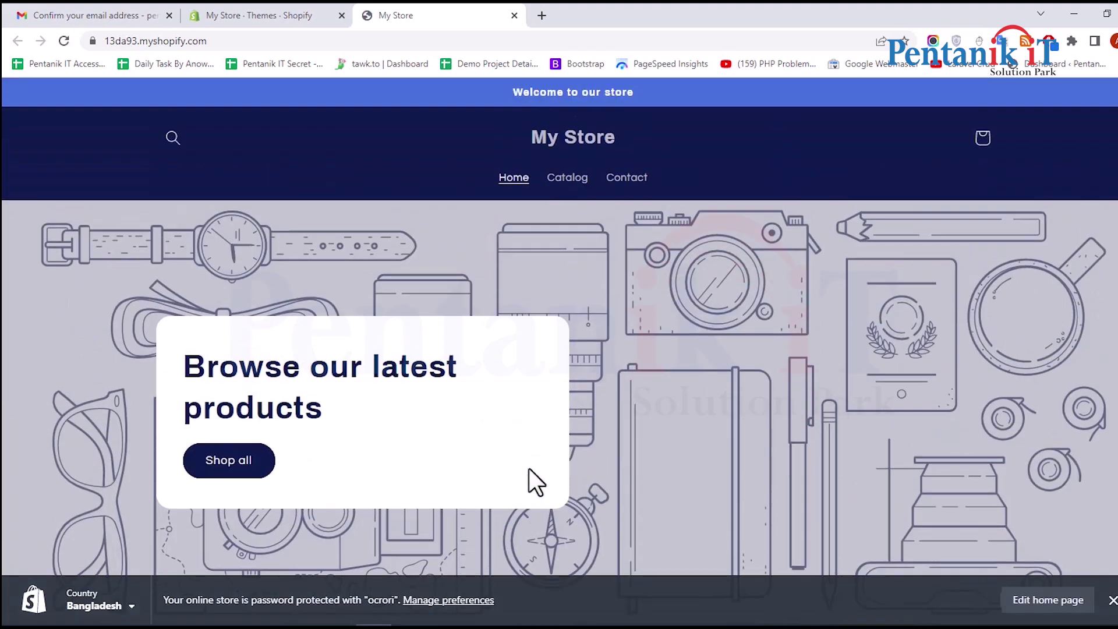
pyautogui.click(275, 12)
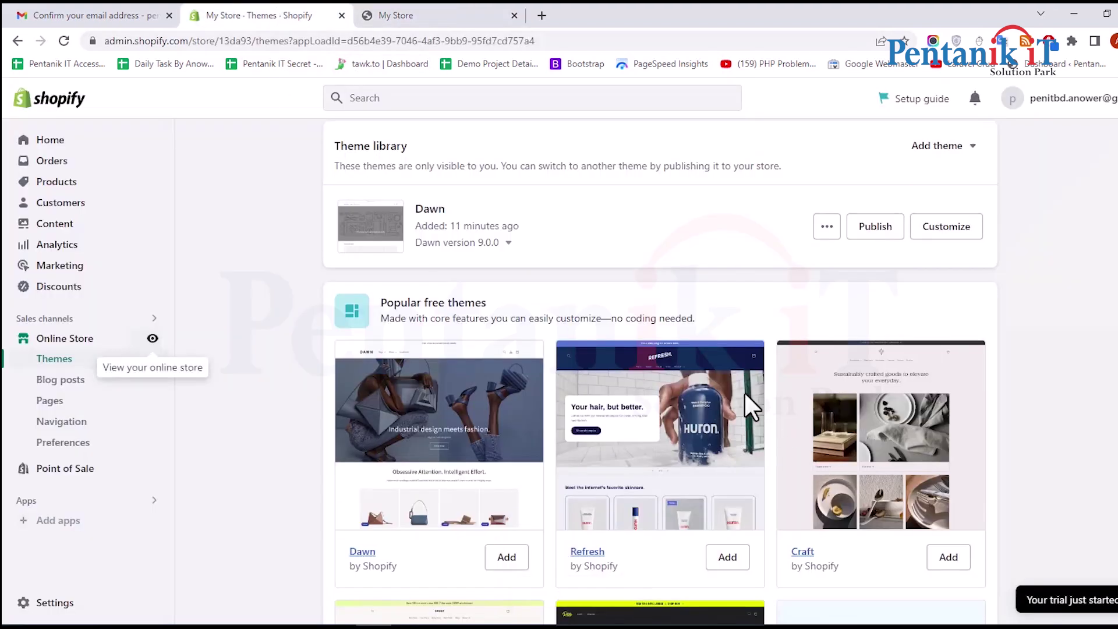
pyautogui.scroll(-3, 408, 353)
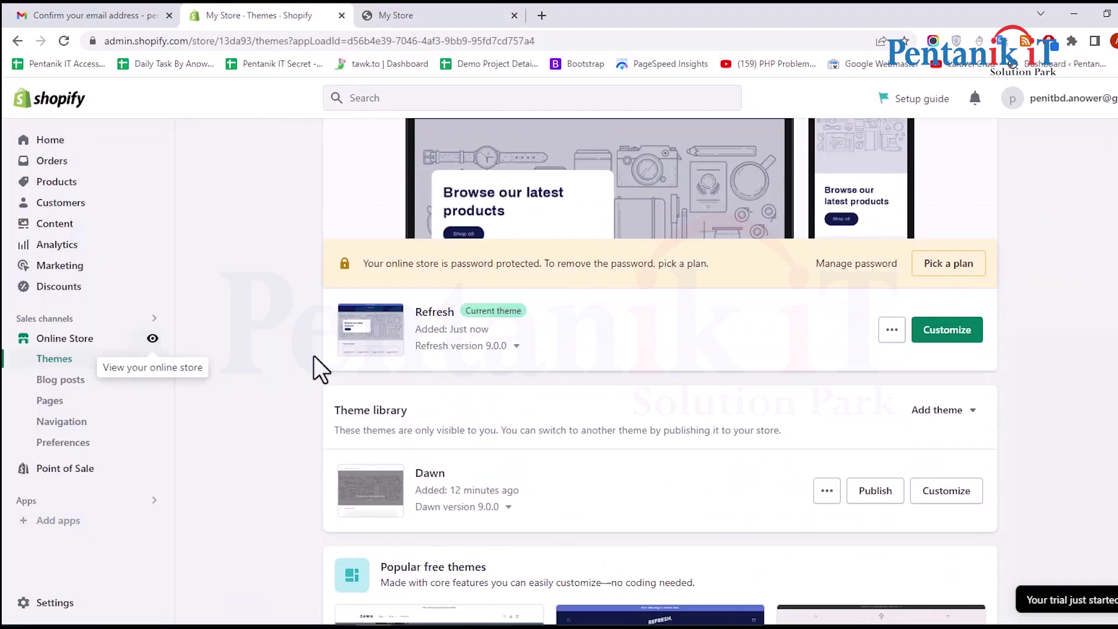
pyautogui.scroll(-3, 313, 355)
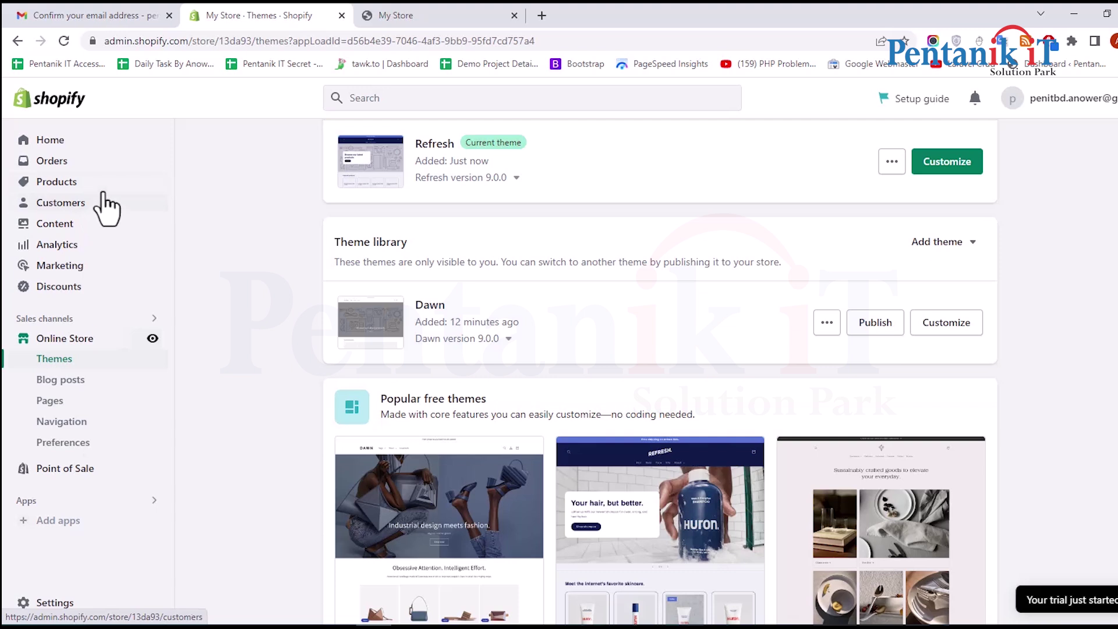
# Open an empty Add product form via Products > Add your products, then open a blank browser tab
pyautogui.click(139, 183)
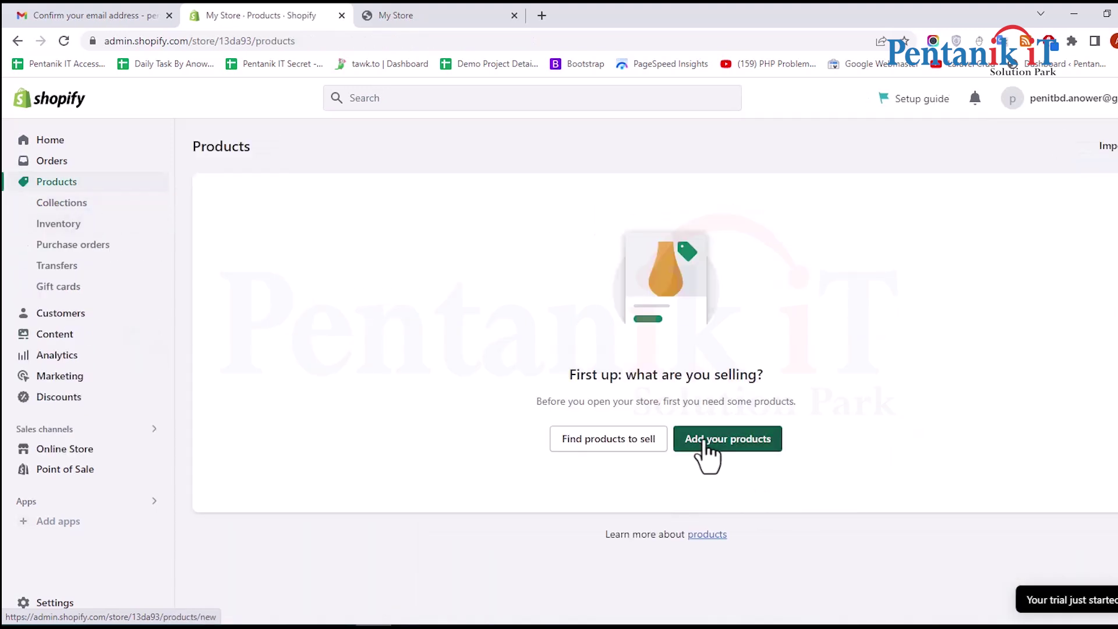
pyautogui.click(751, 443)
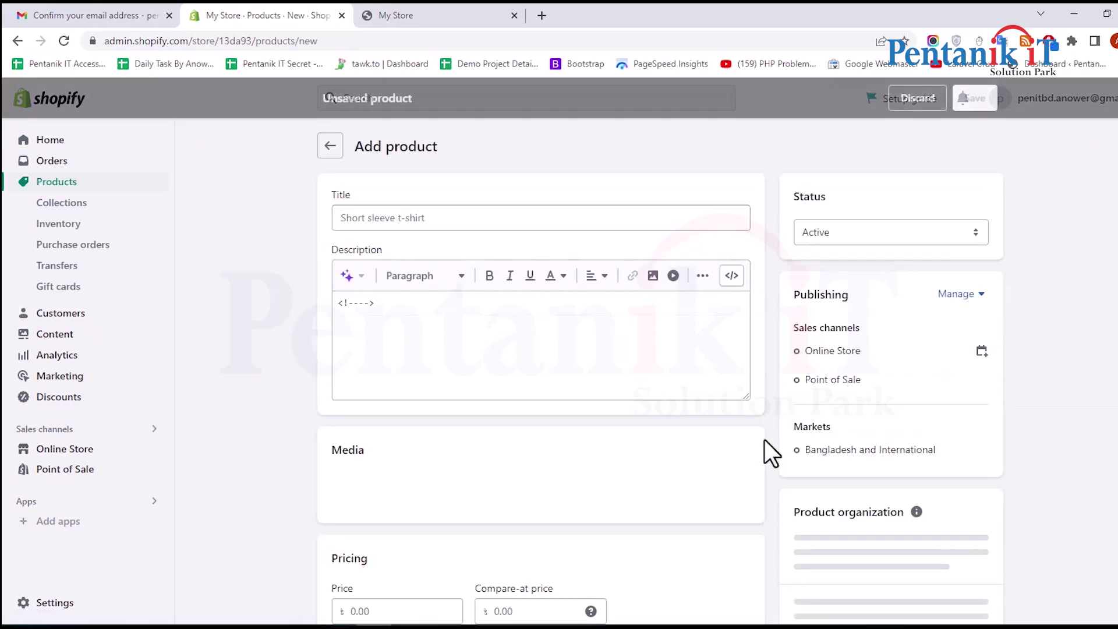
pyautogui.click(542, 15)
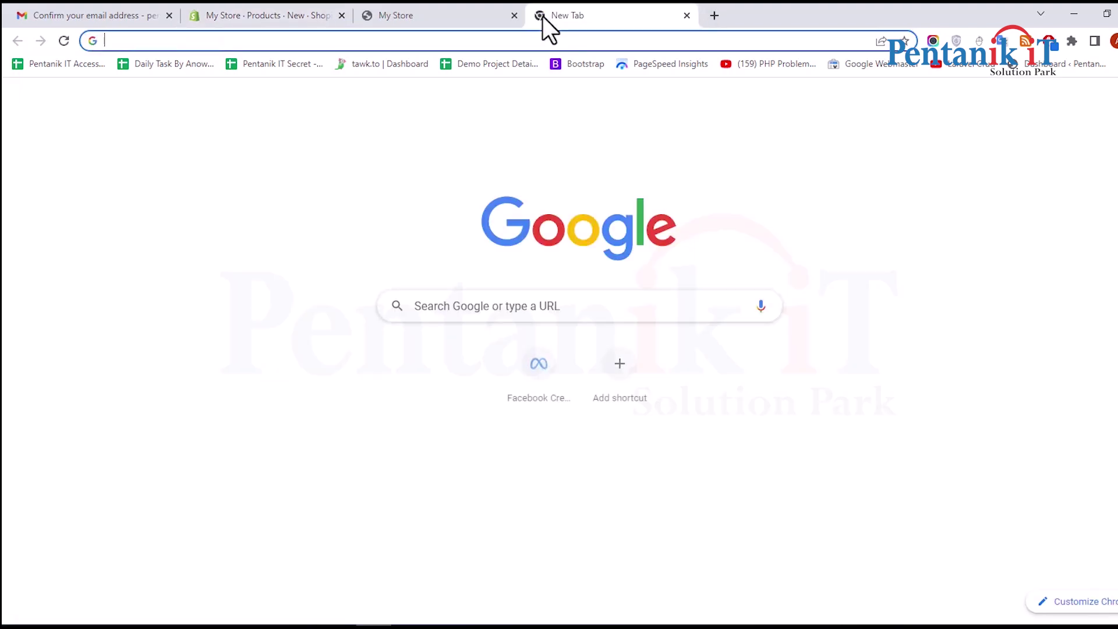
# Search the web for clothheaven and open the Welcome to Cloth heaven website
pyautogui.write('u')
pyautogui.press('BackSpace')
pyautogui.press('BackSpace')
pyautogui.write('clo')
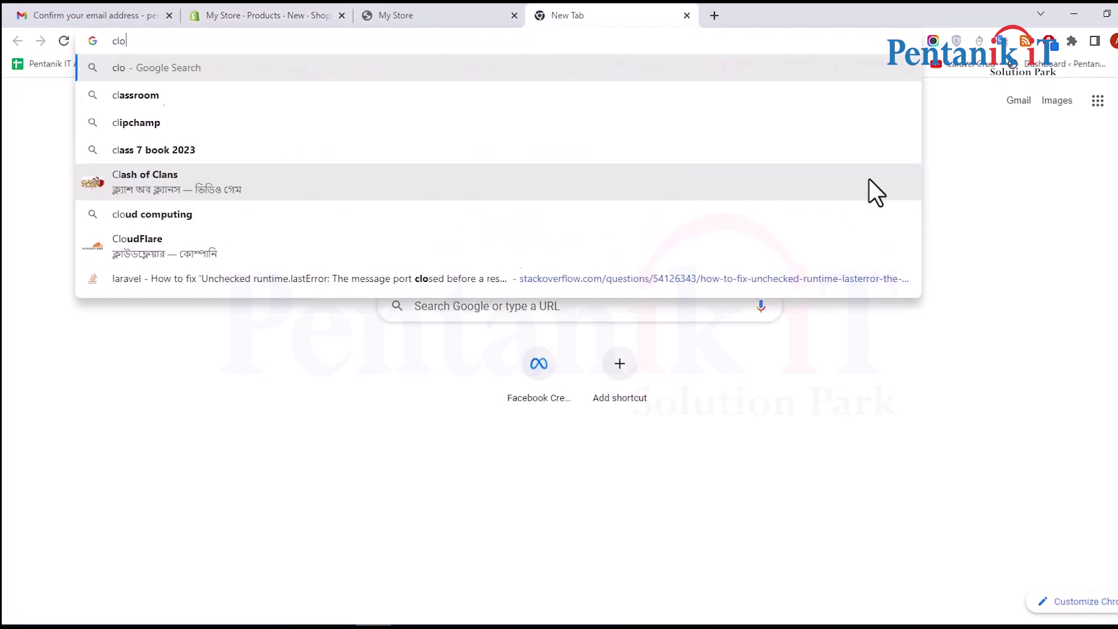
pyautogui.write('thheaven')
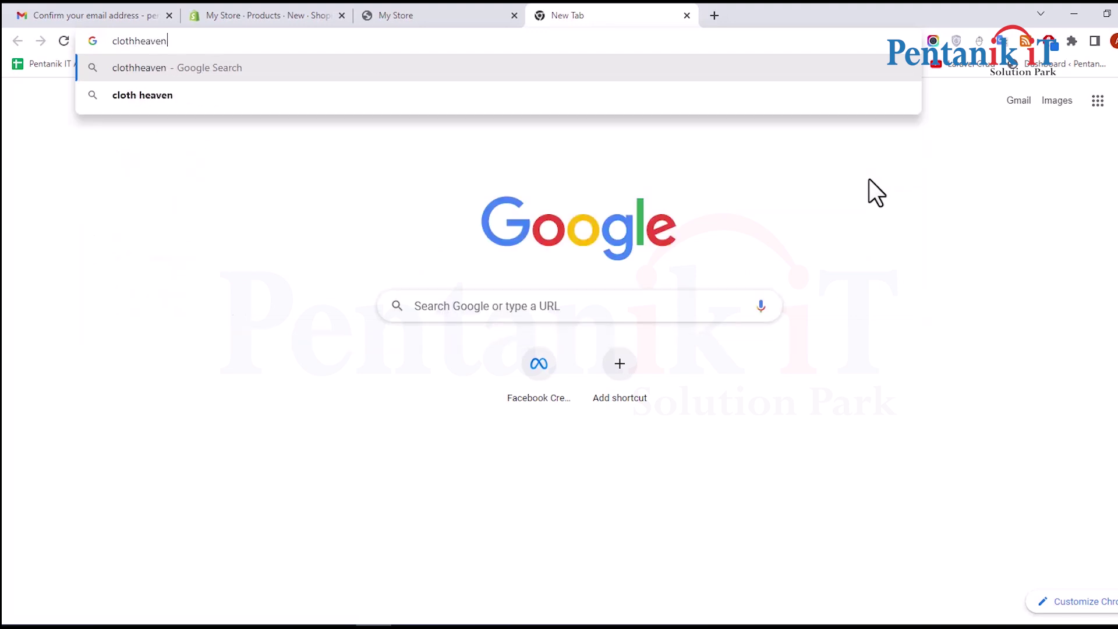
pyautogui.press('Return')
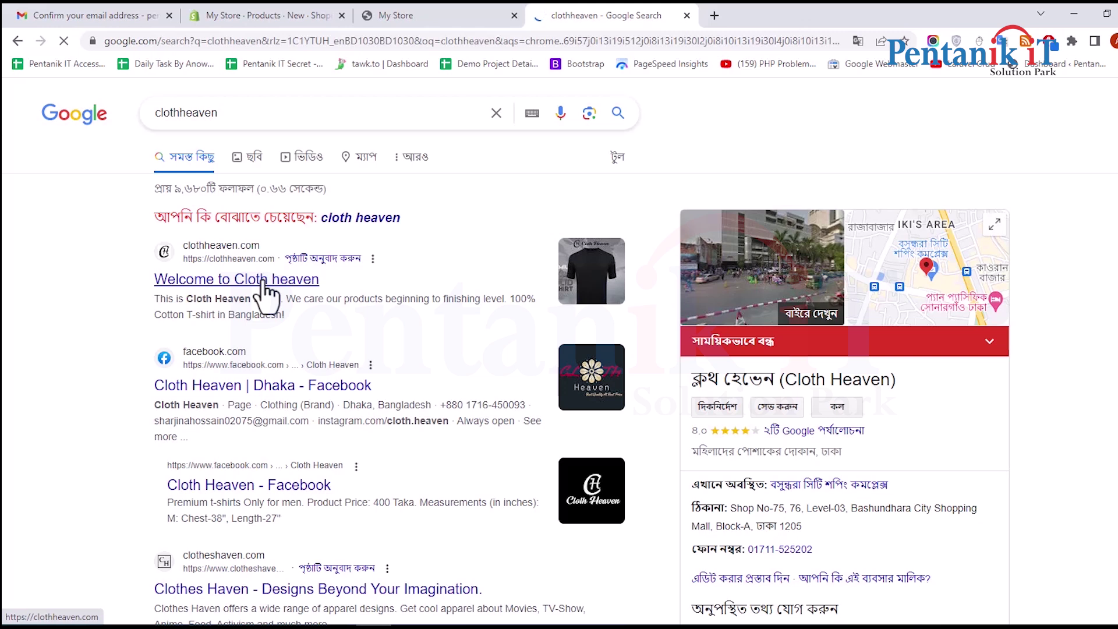
pyautogui.click(263, 281)
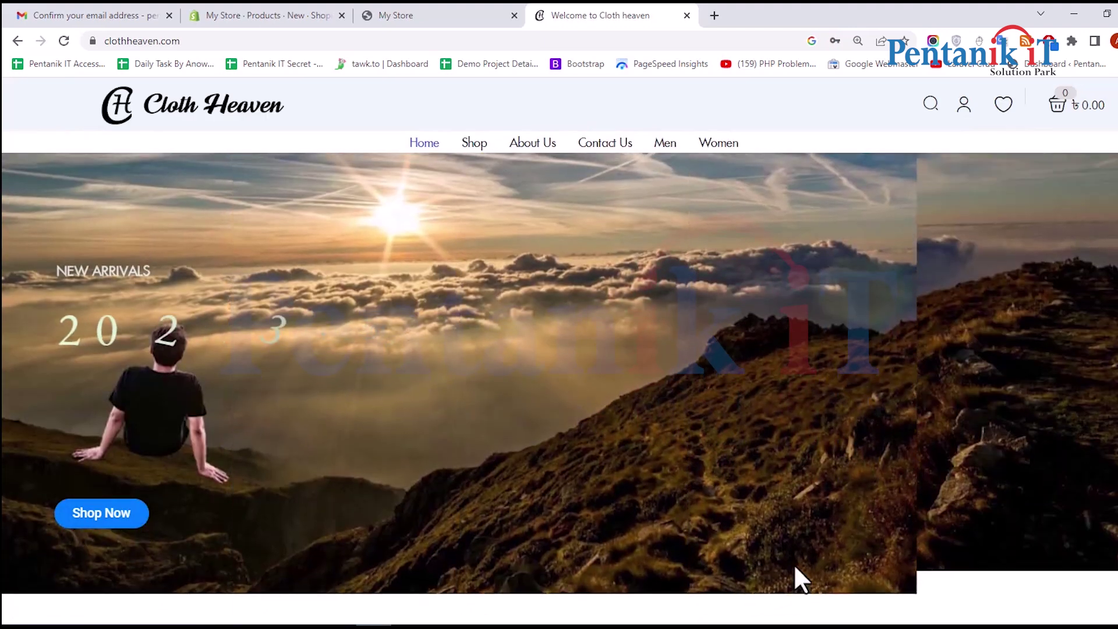
# Open the Maroon color premium T-shirt (৳ 400.00) from the Flash Sale section
pyautogui.scroll(-10, 803, 542)
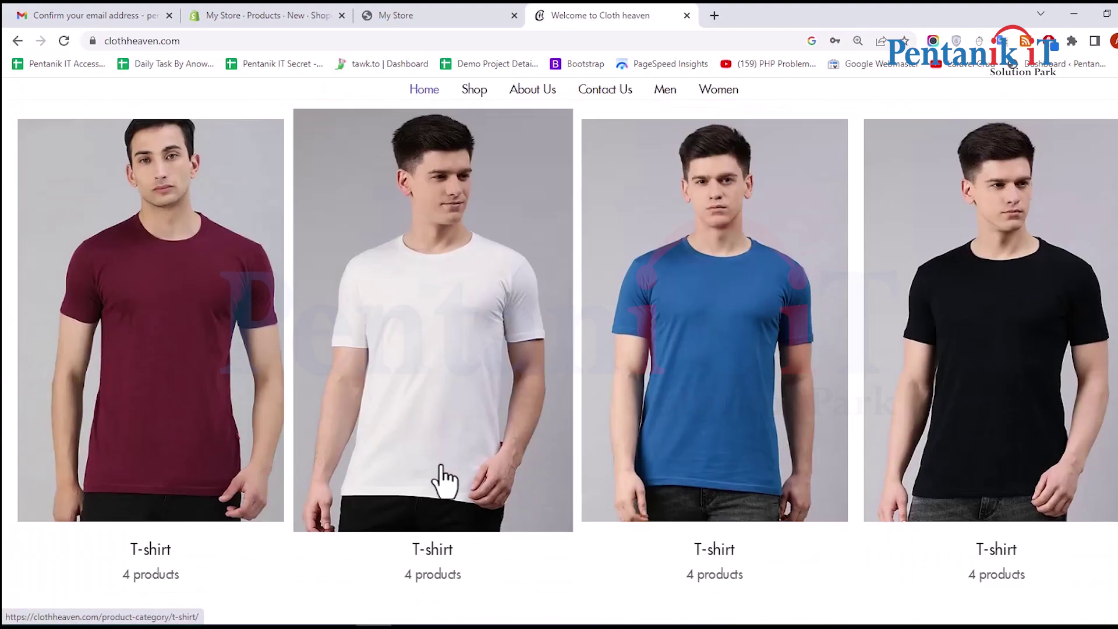
pyautogui.scroll(-7, 438, 469)
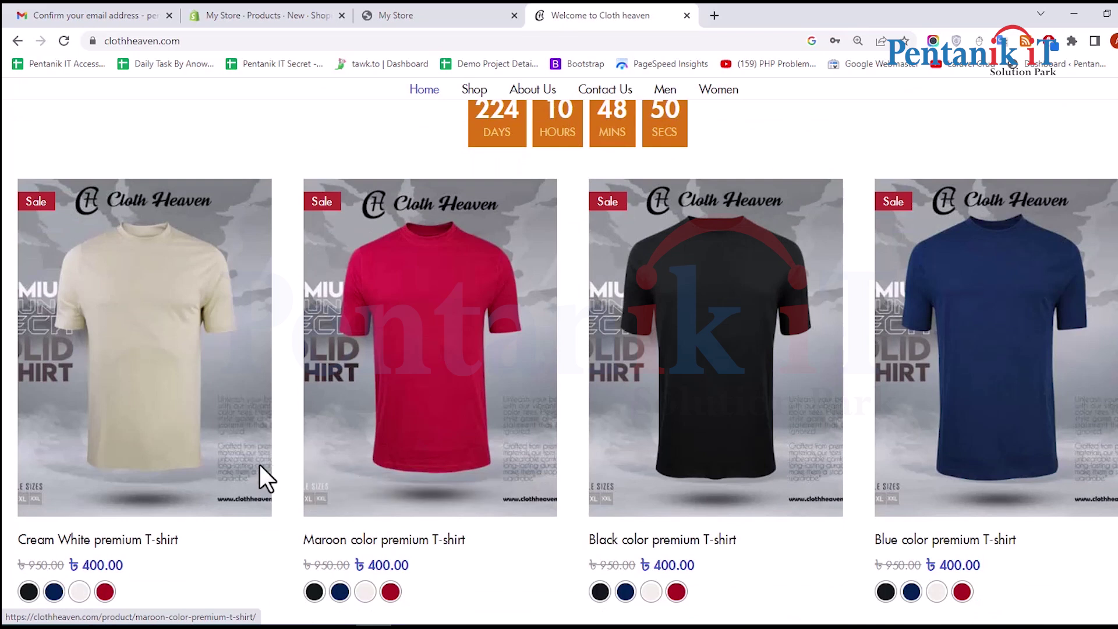
pyautogui.scroll(-1, 195, 287)
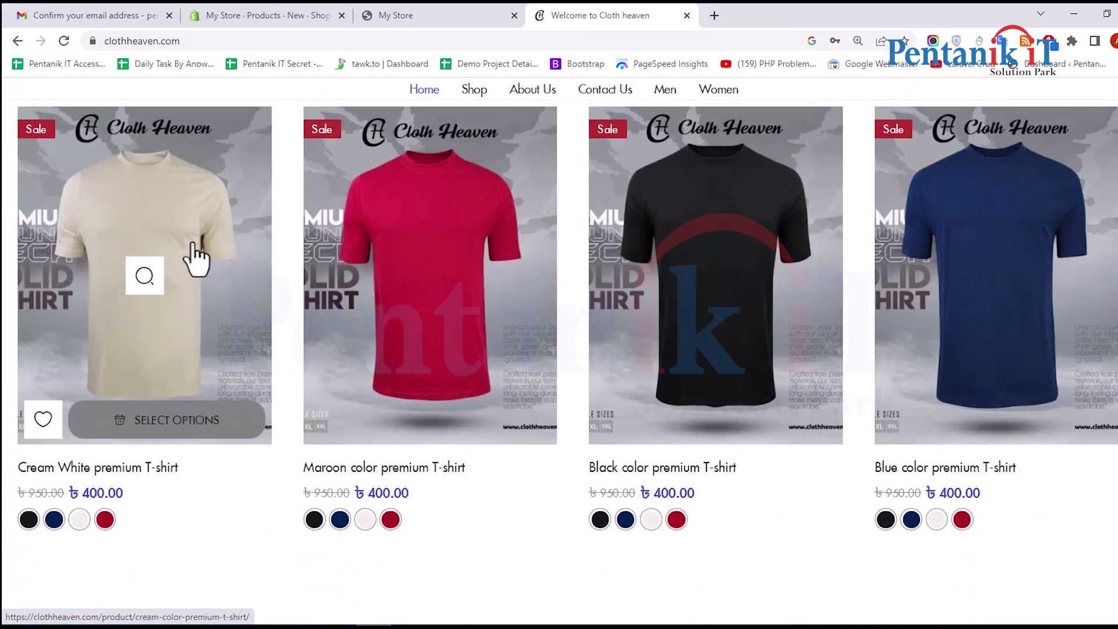
pyautogui.click(410, 270)
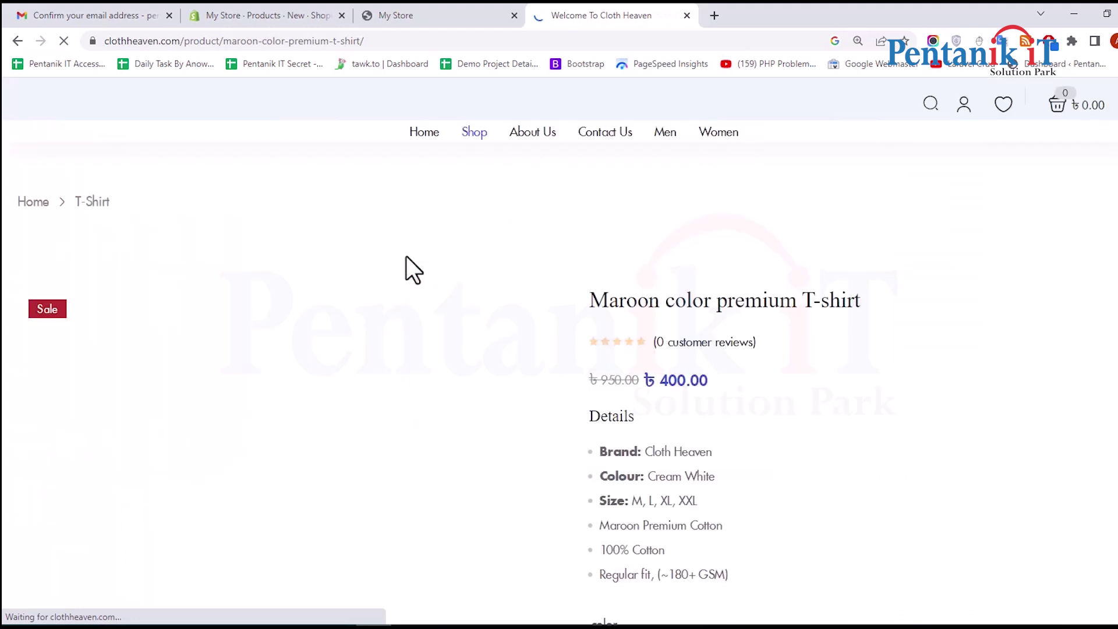
pyautogui.scroll(-1, 407, 261)
pyautogui.scroll(-2, 407, 261)
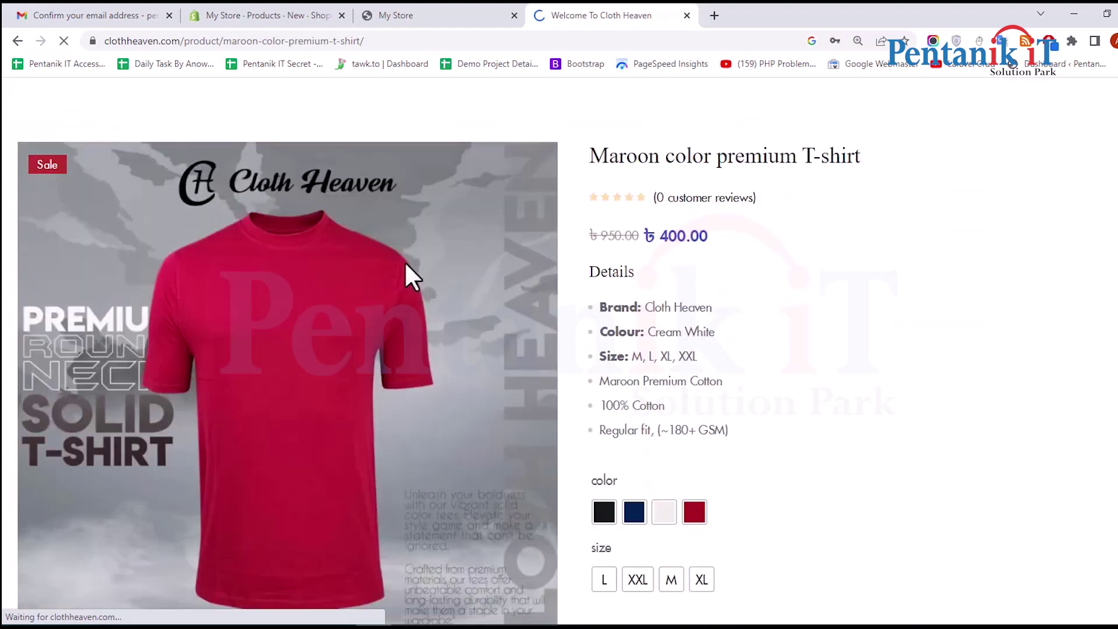
# Save the maroon T-shirt product photo to the Desktop as red-1-800x800.jpg
pyautogui.rightClick(323, 361)
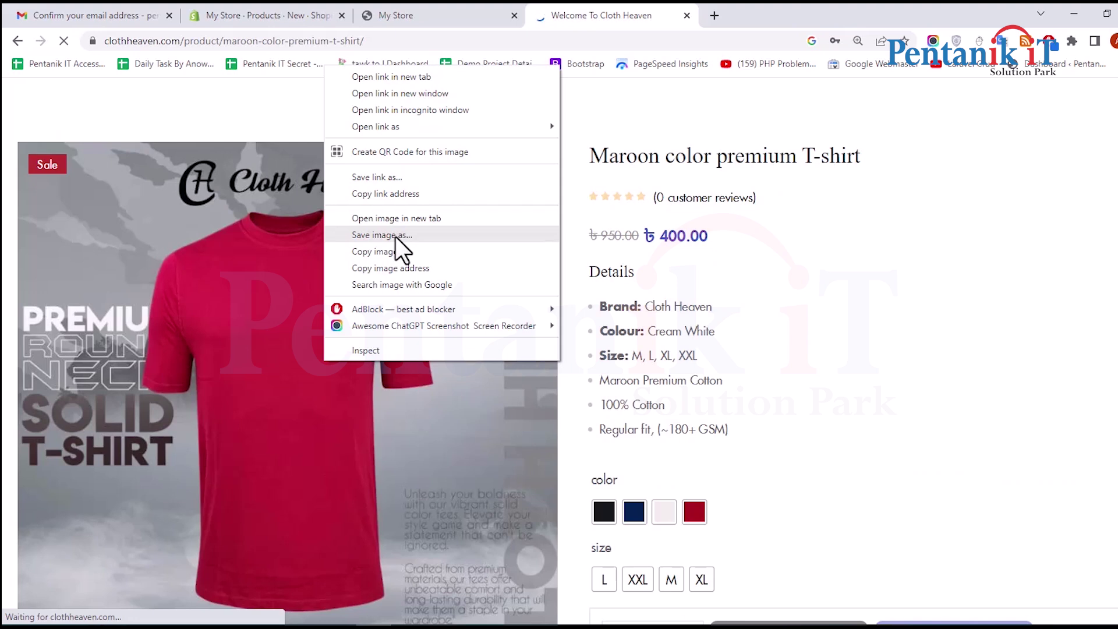
pyautogui.click(396, 235)
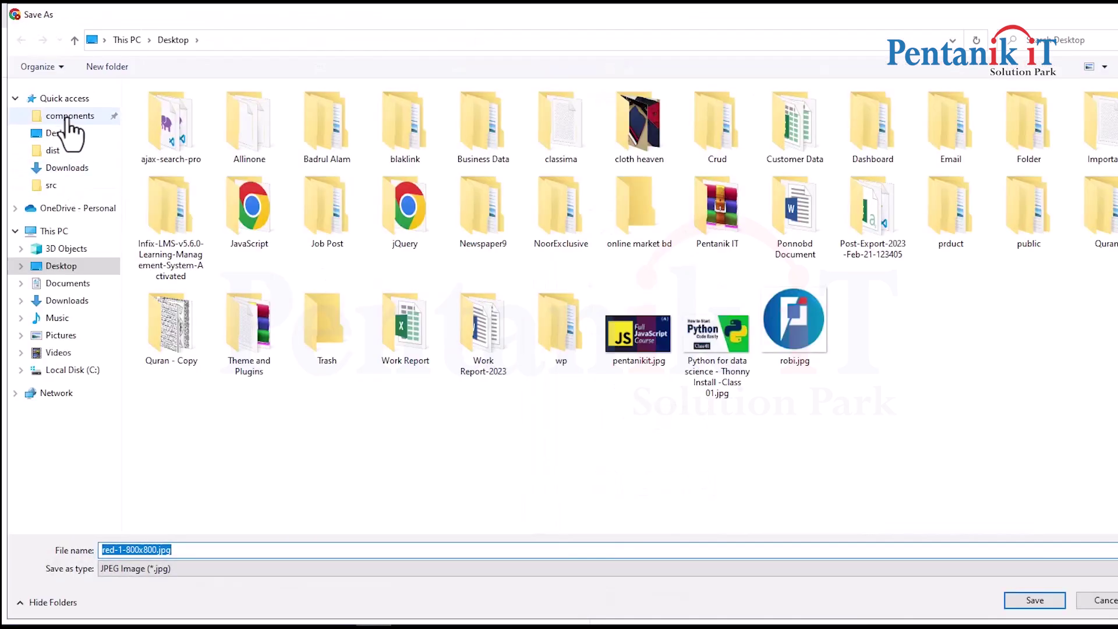
pyautogui.click(68, 116)
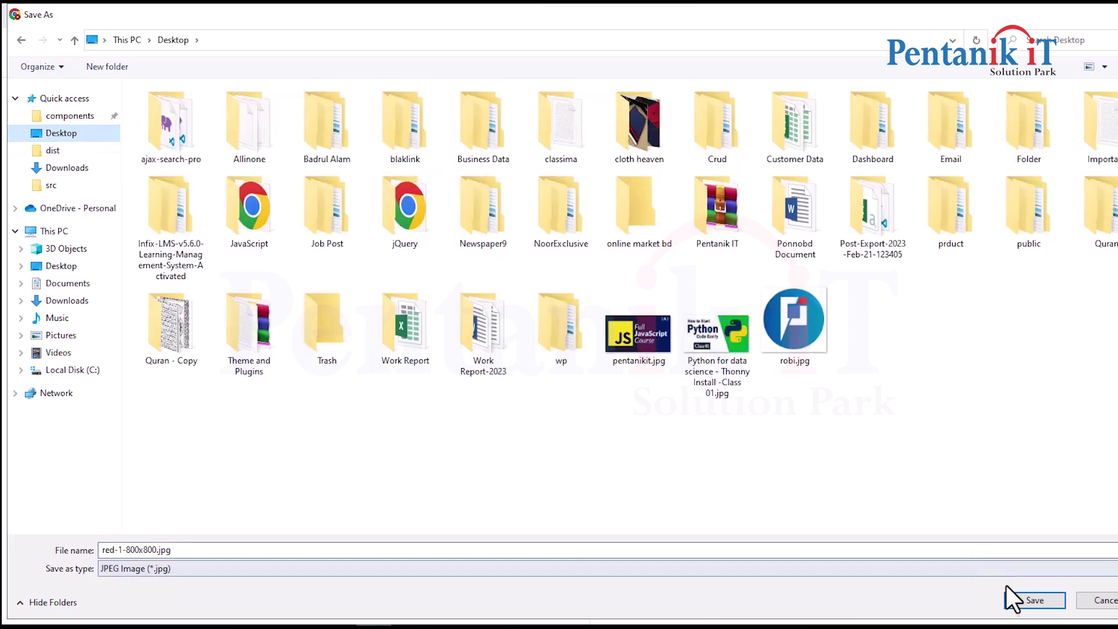
pyautogui.click(1034, 600)
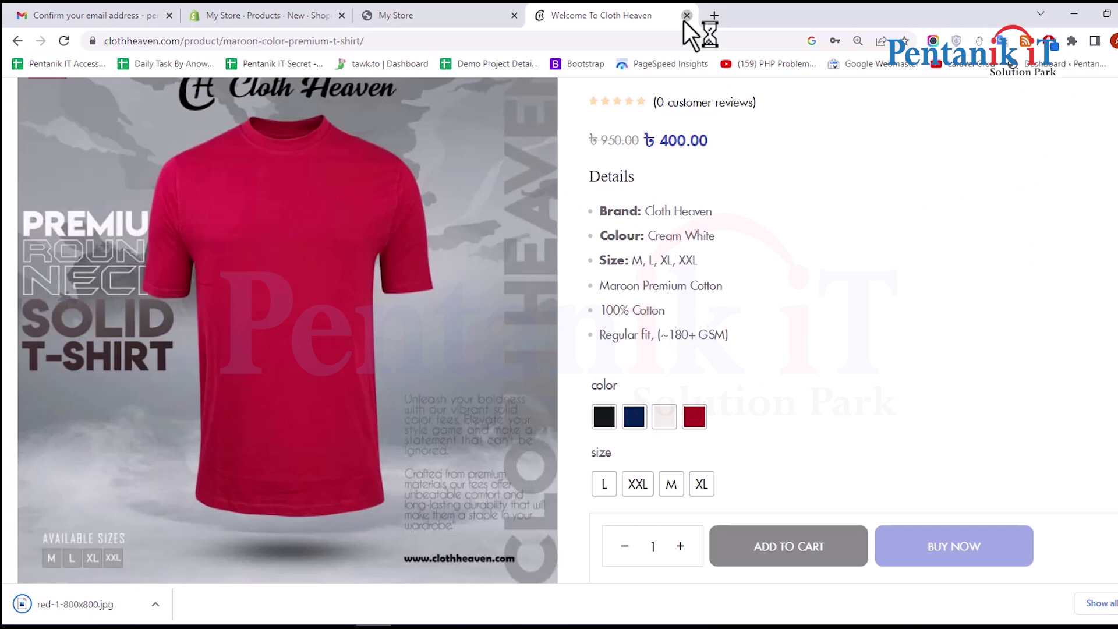
# Close the Cloth Heaven tab and revisit the Add product form's title field
pyautogui.click(687, 16)
pyautogui.click(411, 15)
pyautogui.click(250, 14)
pyautogui.scroll(-1, 442, 280)
pyautogui.scroll(1, 450, 257)
pyautogui.click(454, 229)
pyautogui.click(437, 9)
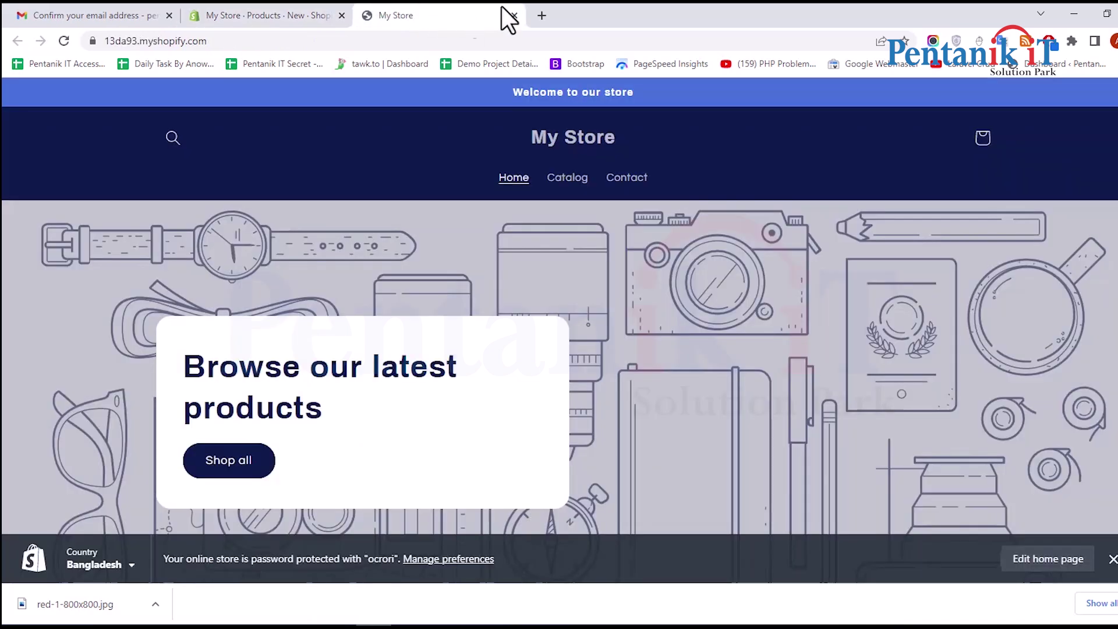
# Reopen clothheaven.com in a new tab and select the Maroon color premium T-shirt product title
pyautogui.click(543, 13)
pyautogui.write('clo')
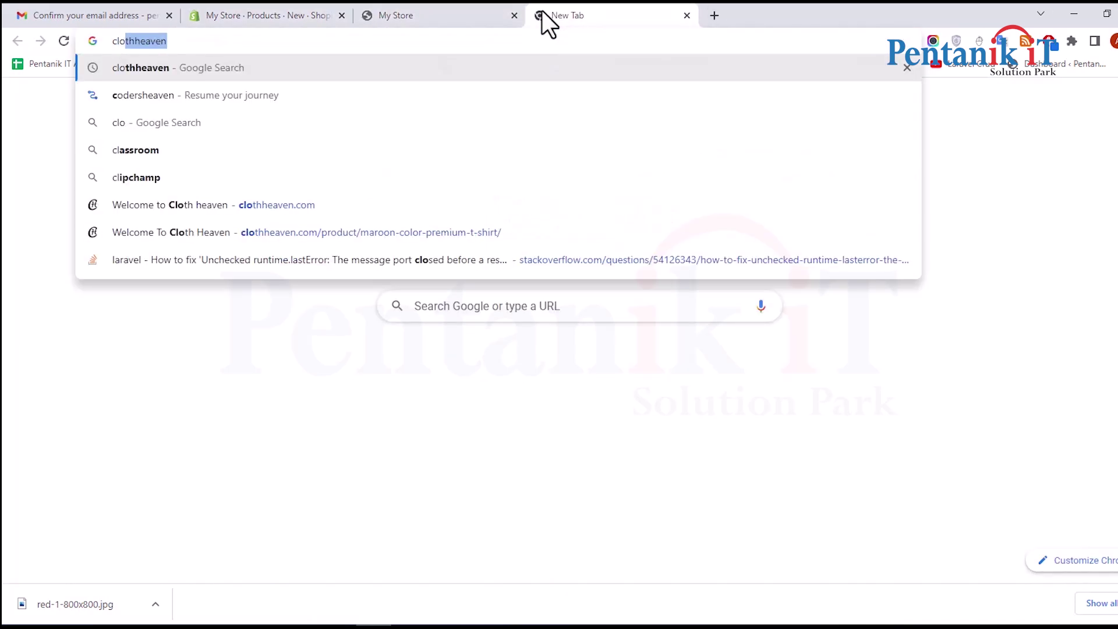
pyautogui.click(269, 215)
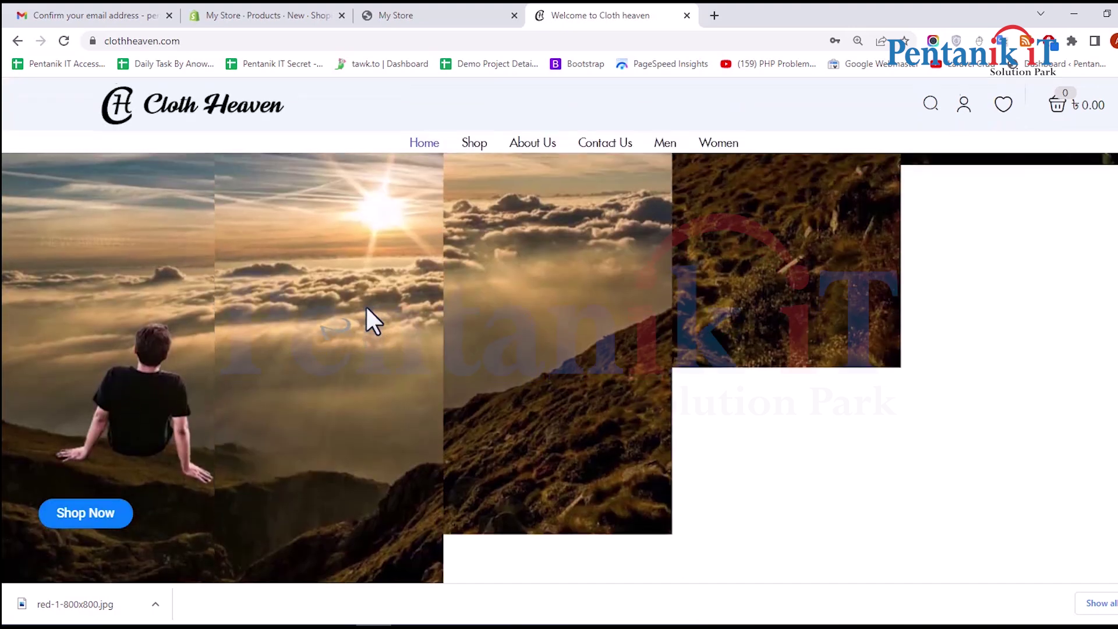
pyautogui.scroll(-10, 361, 305)
pyautogui.scroll(-10, 248, 317)
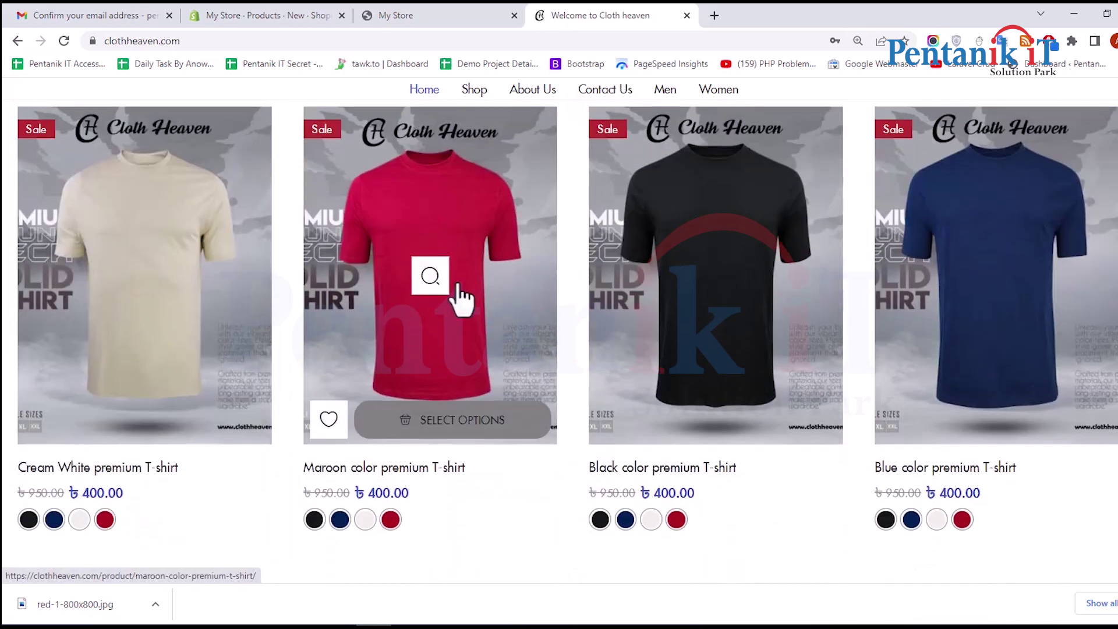
pyautogui.click(458, 286)
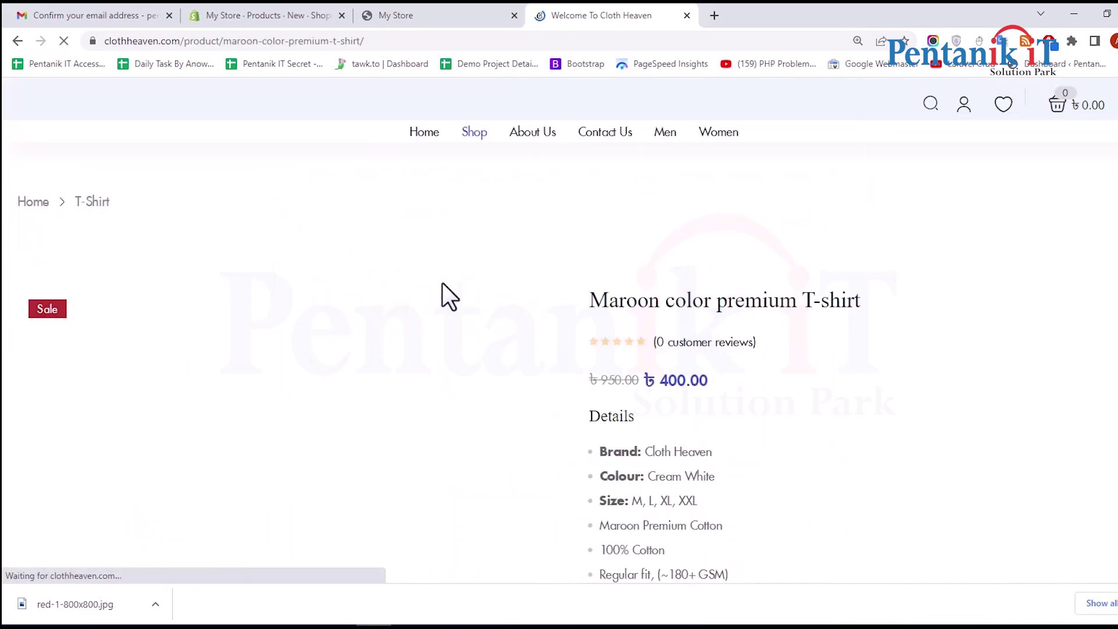
pyautogui.moveTo(589, 300); pyautogui.dragTo(880, 317)
pyautogui.hotkey('ctrl', 'c')
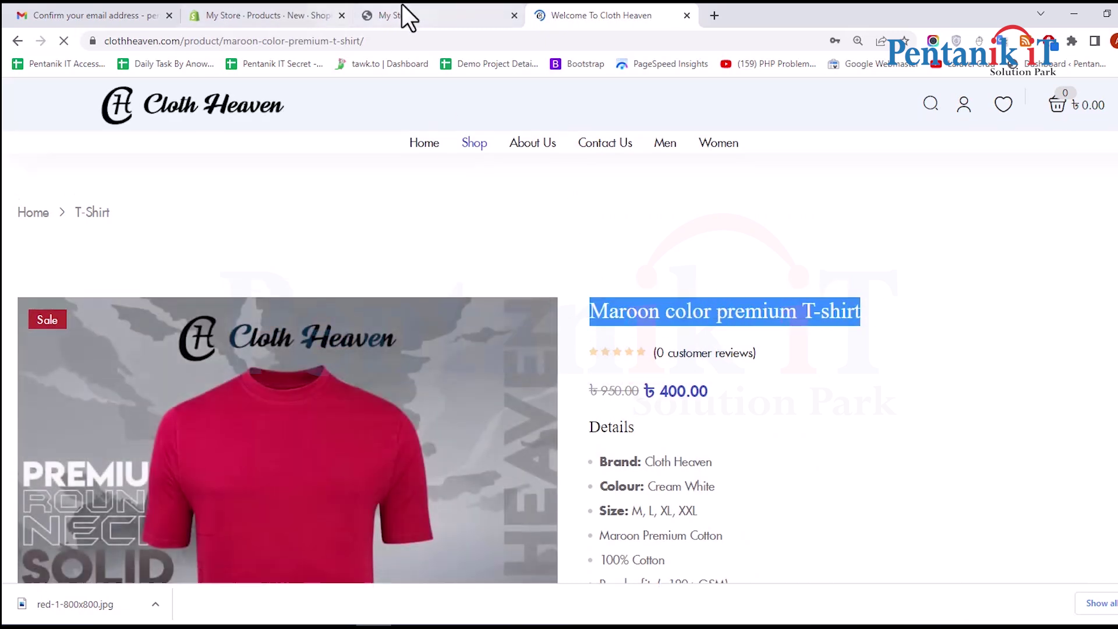
# Paste 'Maroon color premium T-shirt' as the new product's title
pyautogui.click(402, 15)
pyautogui.click(306, 15)
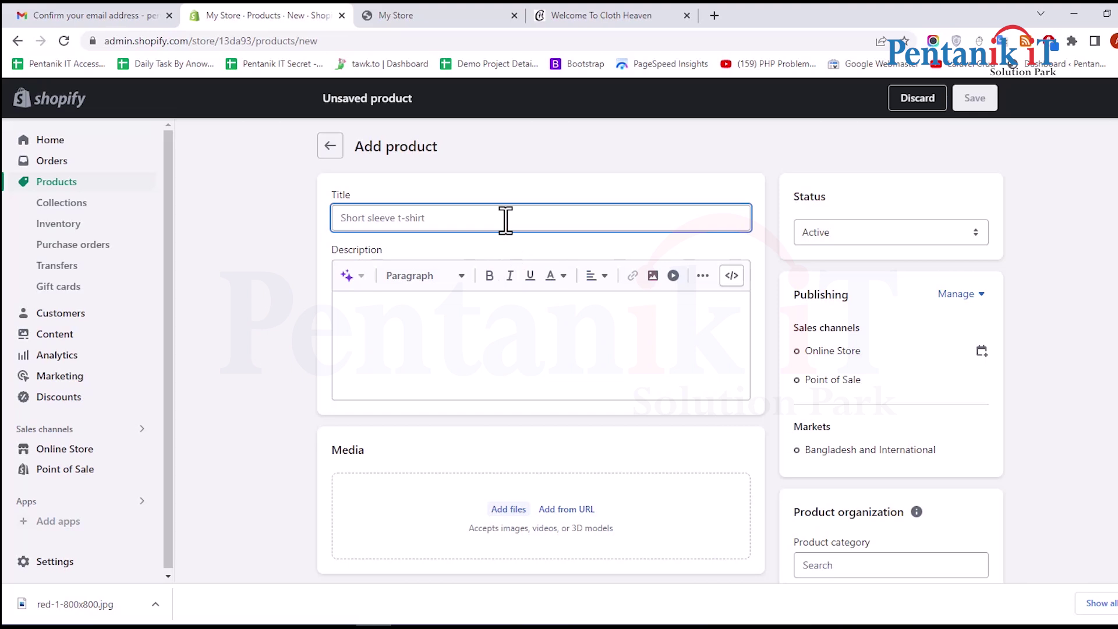
pyautogui.hotkey('ctrl', 'v')
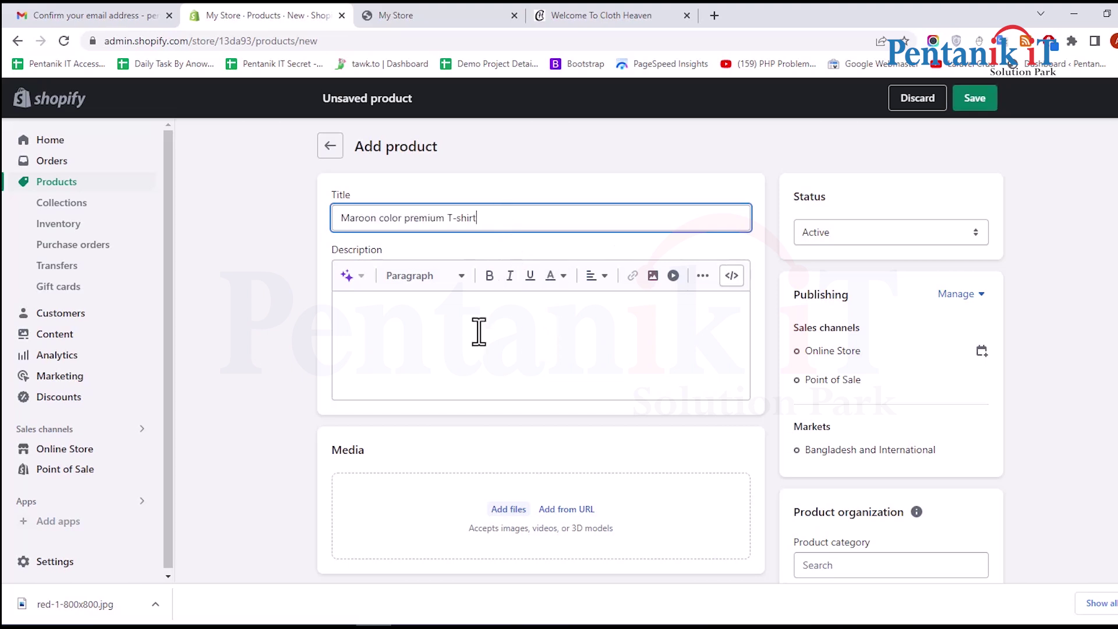
# Copy the six-item details list from the Cloth Heaven page into the product description
pyautogui.click(423, 12)
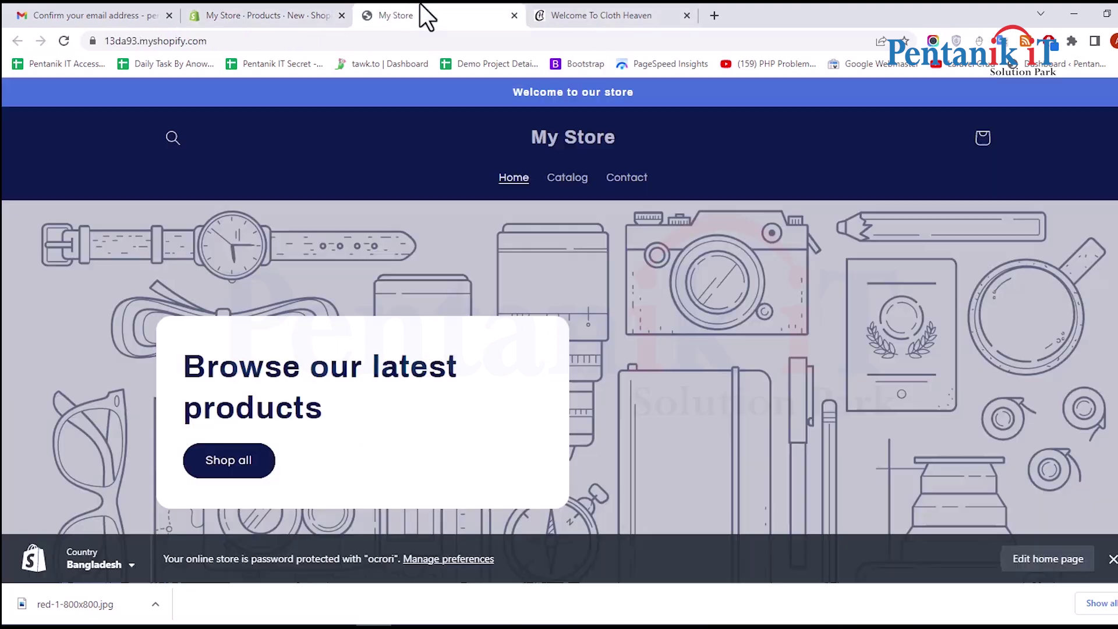
pyautogui.click(551, 17)
pyautogui.scroll(-3, 637, 308)
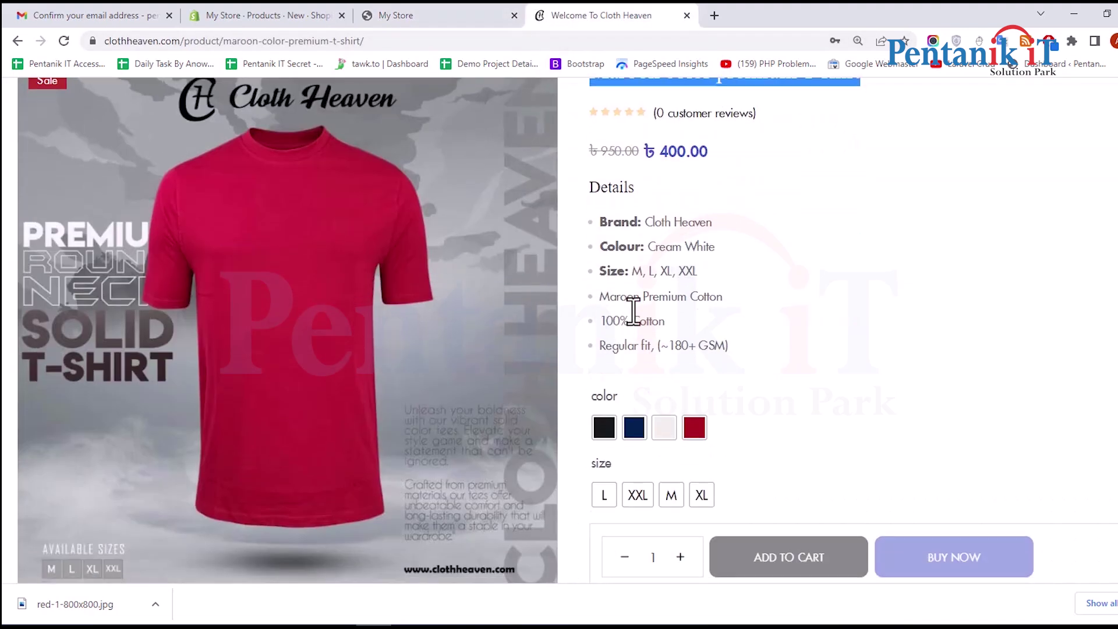
pyautogui.moveTo(600, 221); pyautogui.dragTo(732, 340)
pyautogui.hotkey('ctrl', 'c')
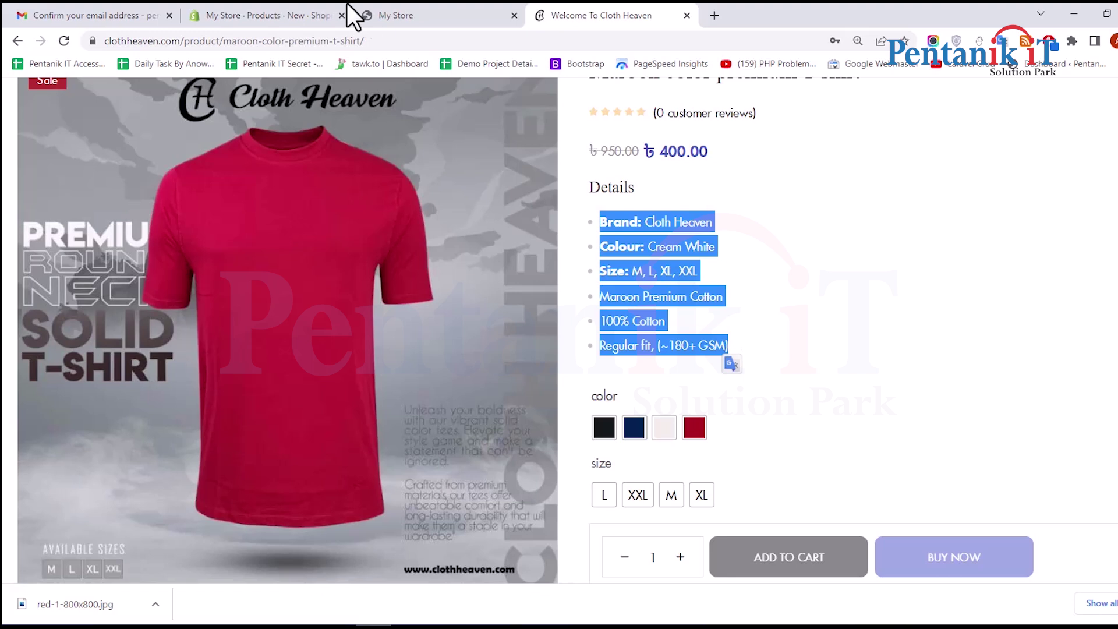
pyautogui.click(279, 14)
pyautogui.click(457, 355)
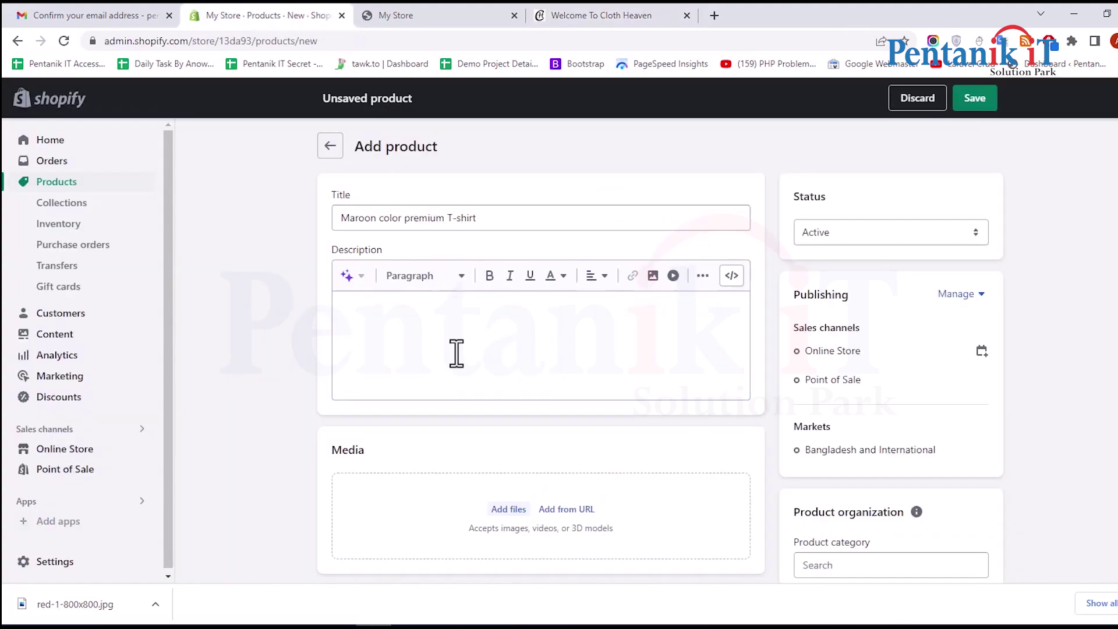
pyautogui.hotkey('ctrl', 'v')
pyautogui.click(419, 316)
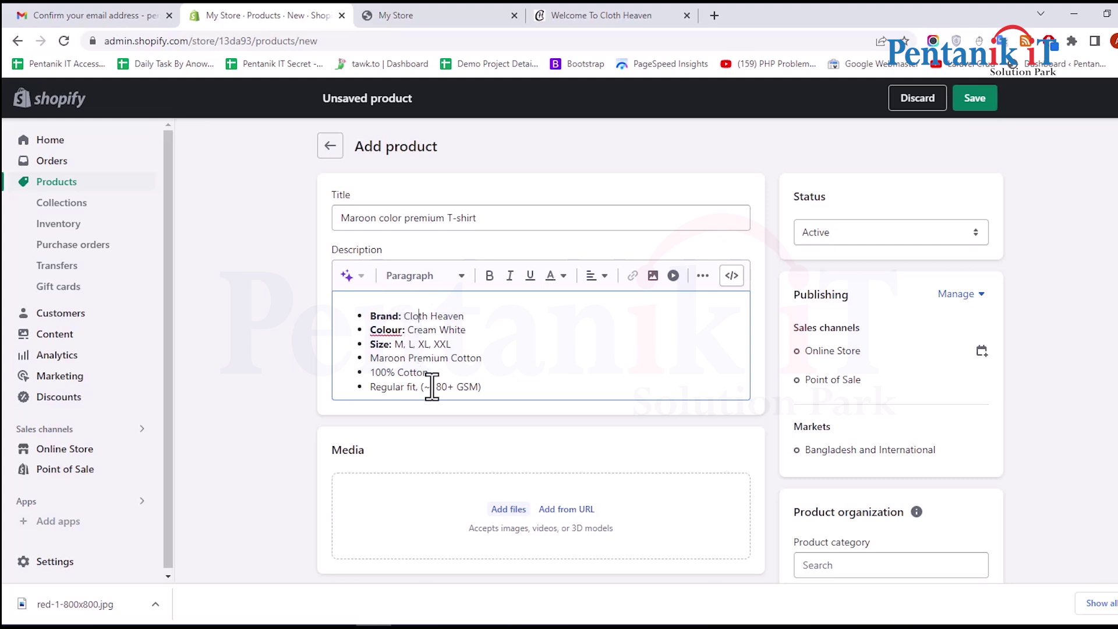
# Make the last bullet, Regular fit (~180+ GSM), bold
pyautogui.moveTo(368, 386); pyautogui.dragTo(491, 386)
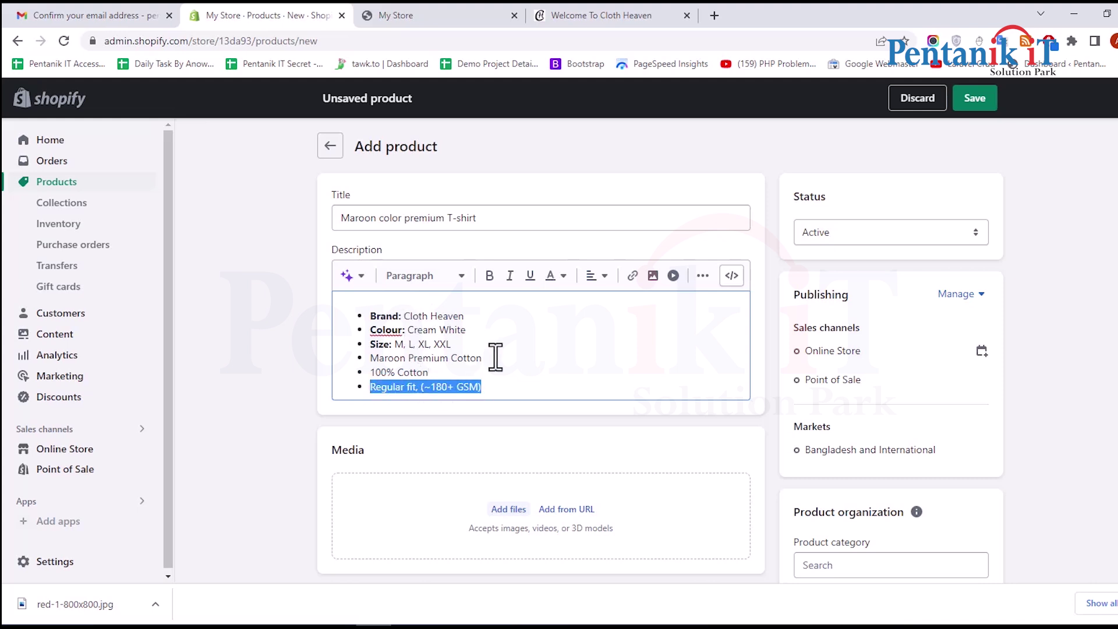
pyautogui.click(490, 276)
pyautogui.click(505, 358)
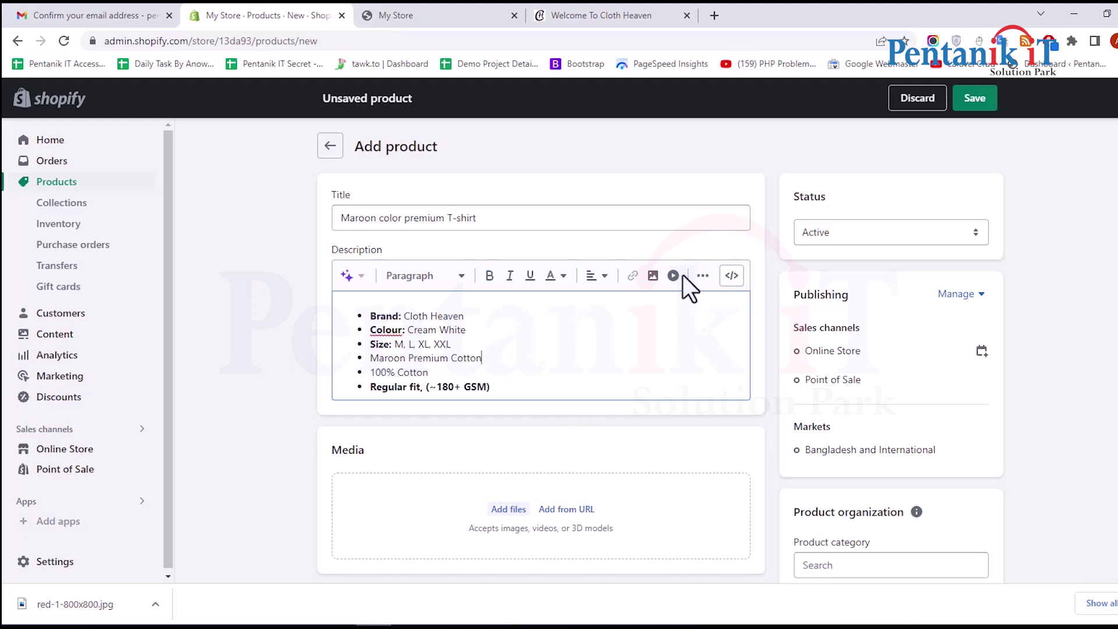
pyautogui.scroll(-3, 430, 392)
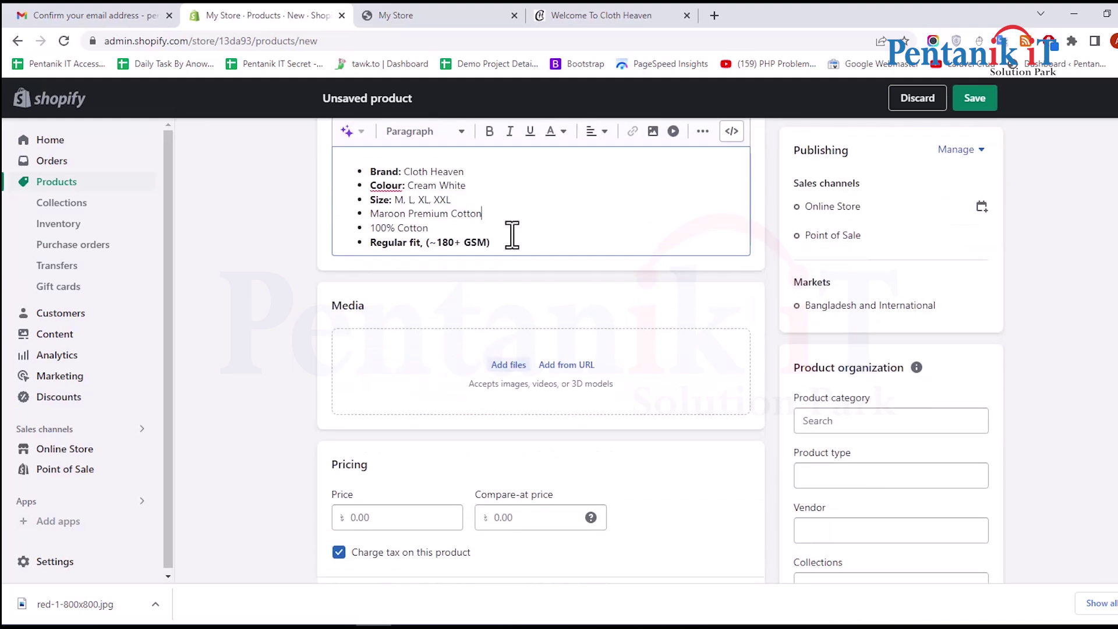
pyautogui.scroll(1, 650, 223)
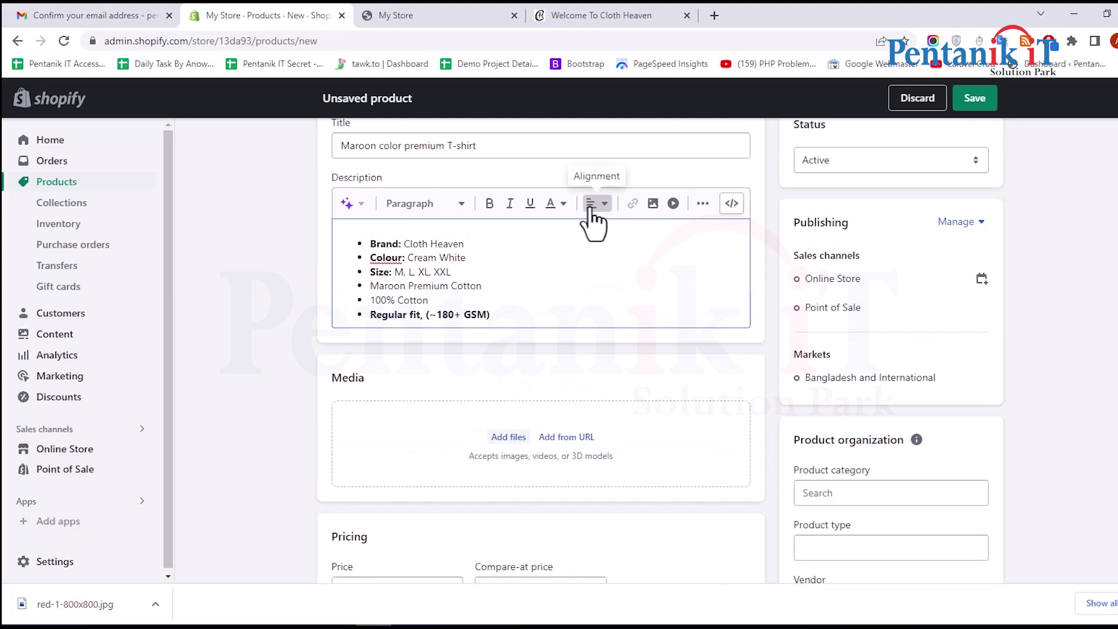
# Give the Maroon Premium Cotton bullet a maroon text colour
pyautogui.click(563, 205)
pyautogui.click(367, 294)
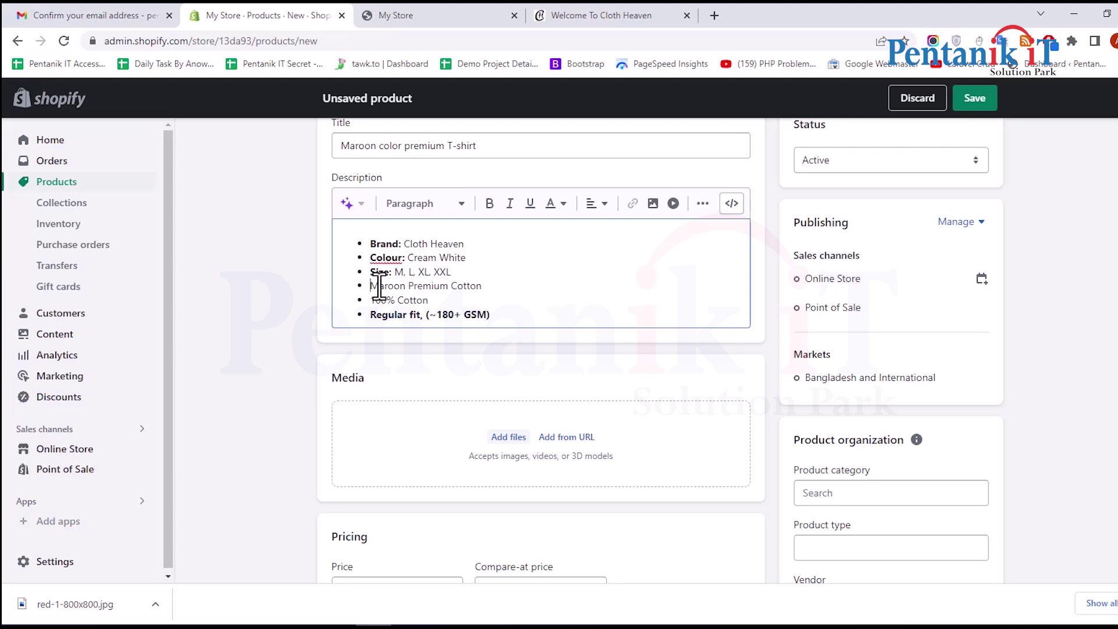
pyautogui.moveTo(372, 285); pyautogui.dragTo(481, 286)
pyautogui.click(561, 205)
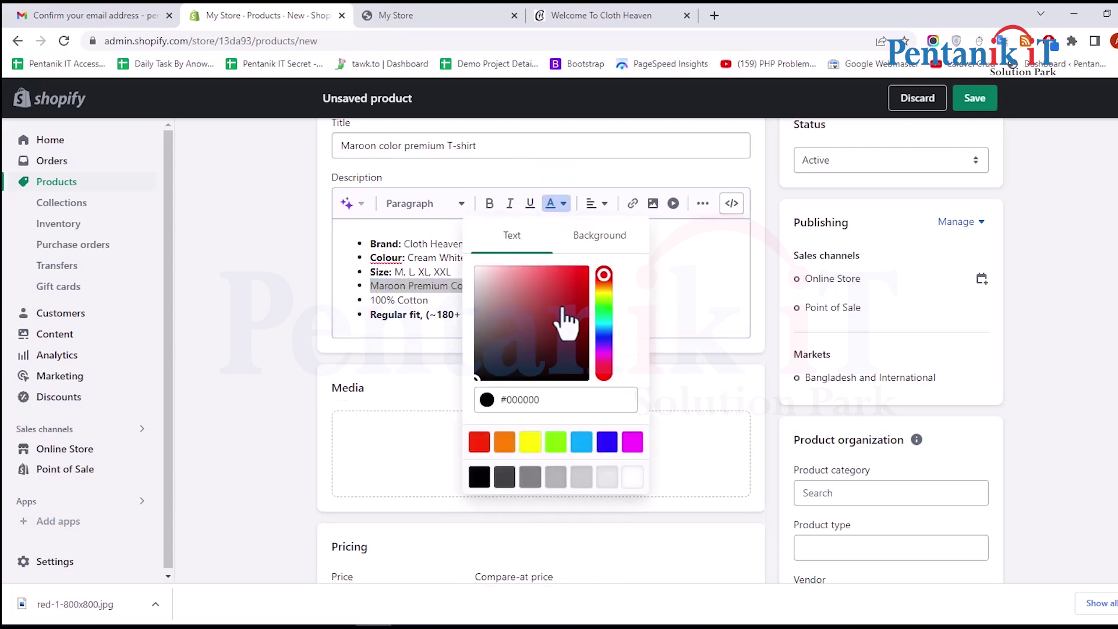
pyautogui.click(457, 366)
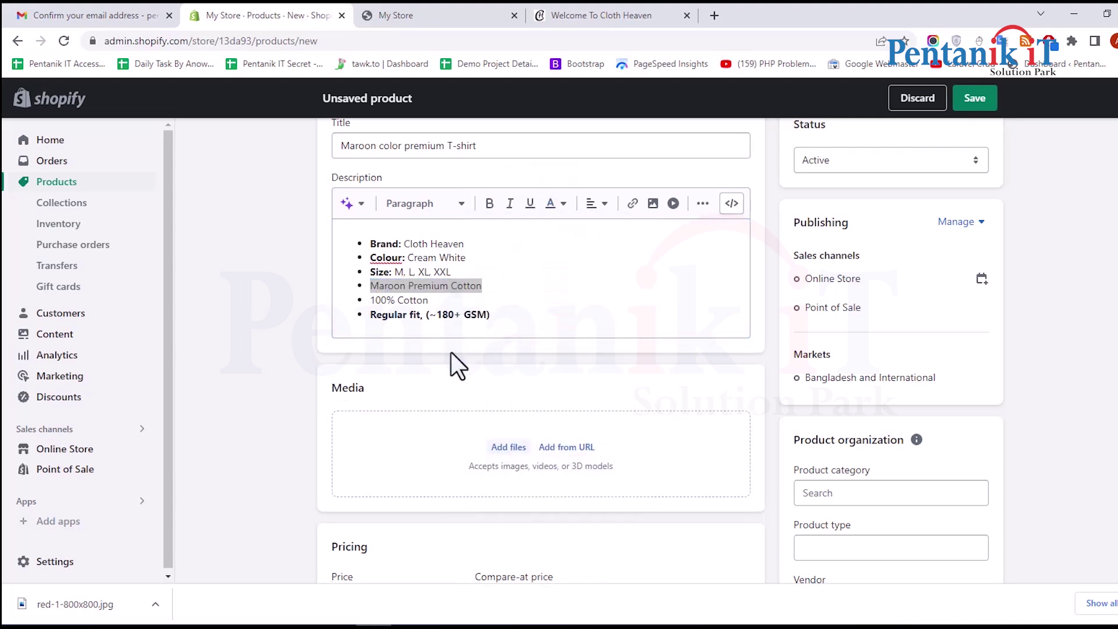
pyautogui.click(501, 298)
pyautogui.moveTo(514, 285); pyautogui.dragTo(306, 286)
pyautogui.click(545, 283)
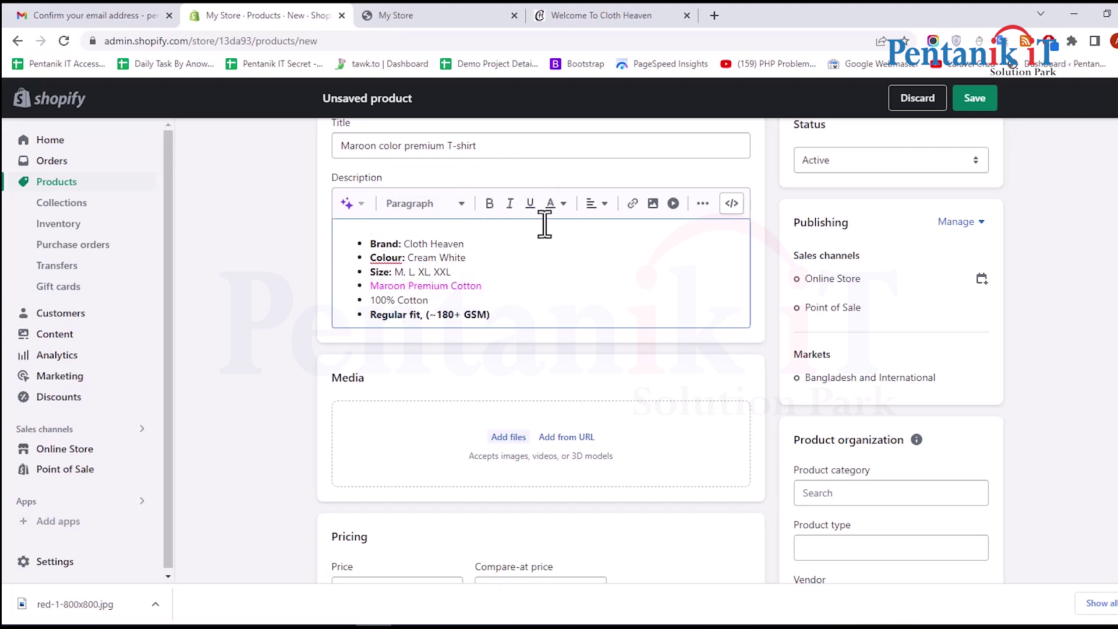
pyautogui.click(703, 204)
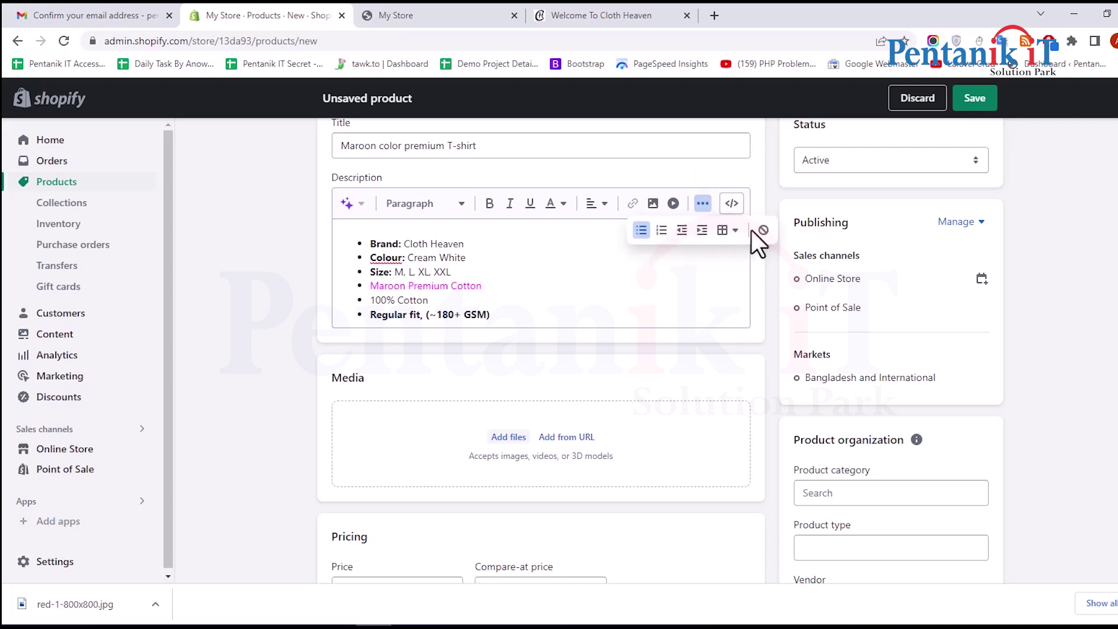
pyautogui.click(664, 283)
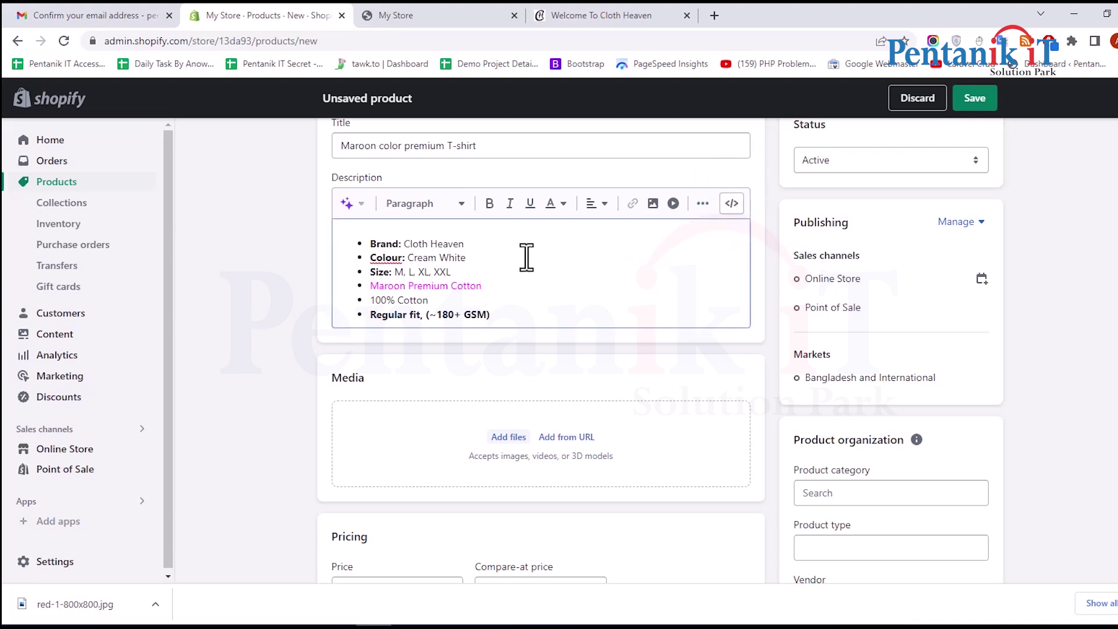
pyautogui.scroll(-3, 526, 256)
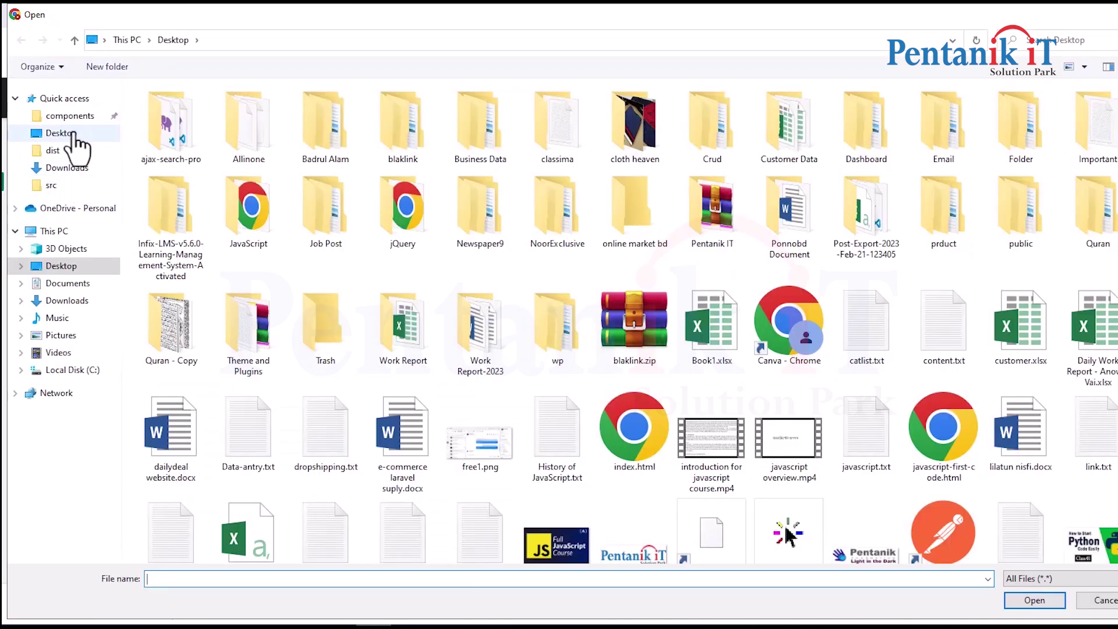
# Upload red-1-800x800.jpg from the Desktop folder as the product's media
pyautogui.click(67, 135)
pyautogui.scroll(-4, 697, 281)
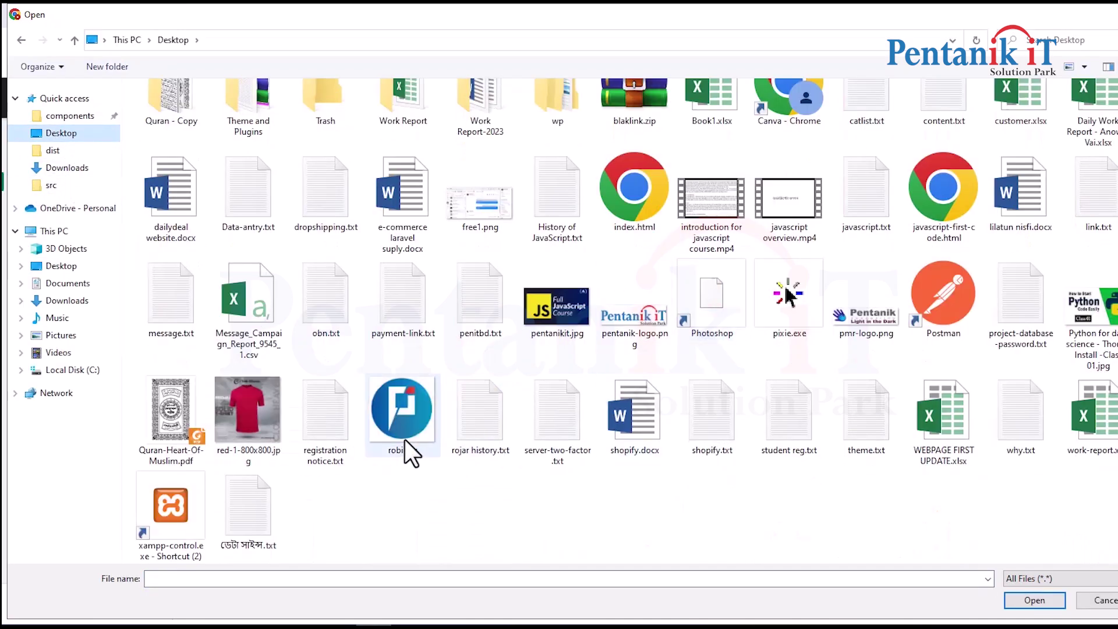
pyautogui.click(258, 409)
pyautogui.click(1036, 600)
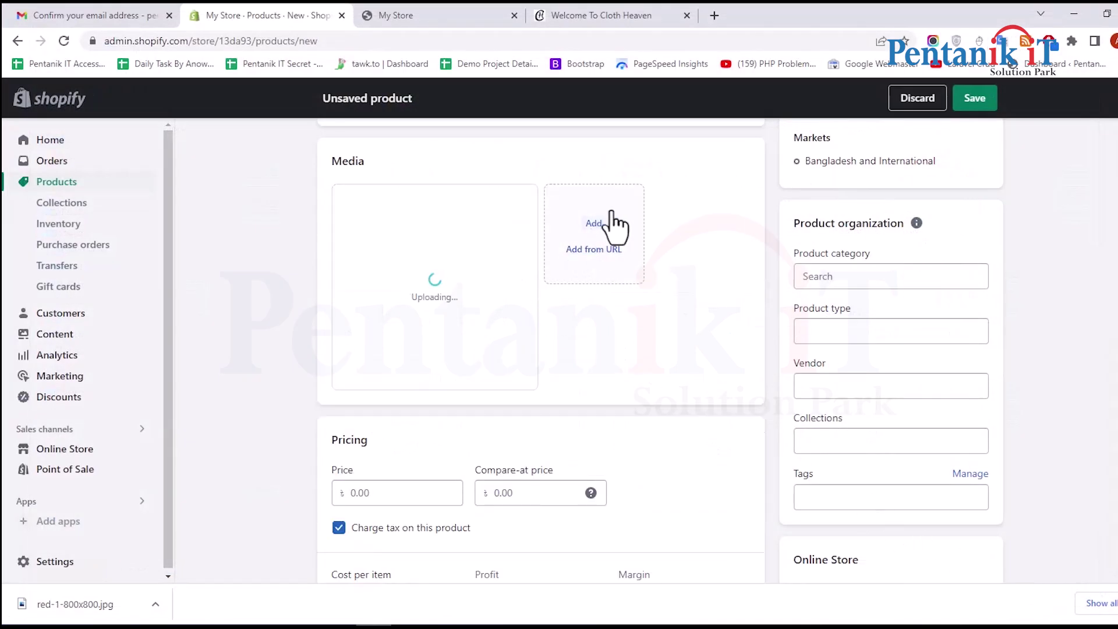
pyautogui.scroll(-5, 581, 309)
pyautogui.scroll(4, 337, 291)
pyautogui.scroll(-3, 373, 314)
pyautogui.click(398, 284)
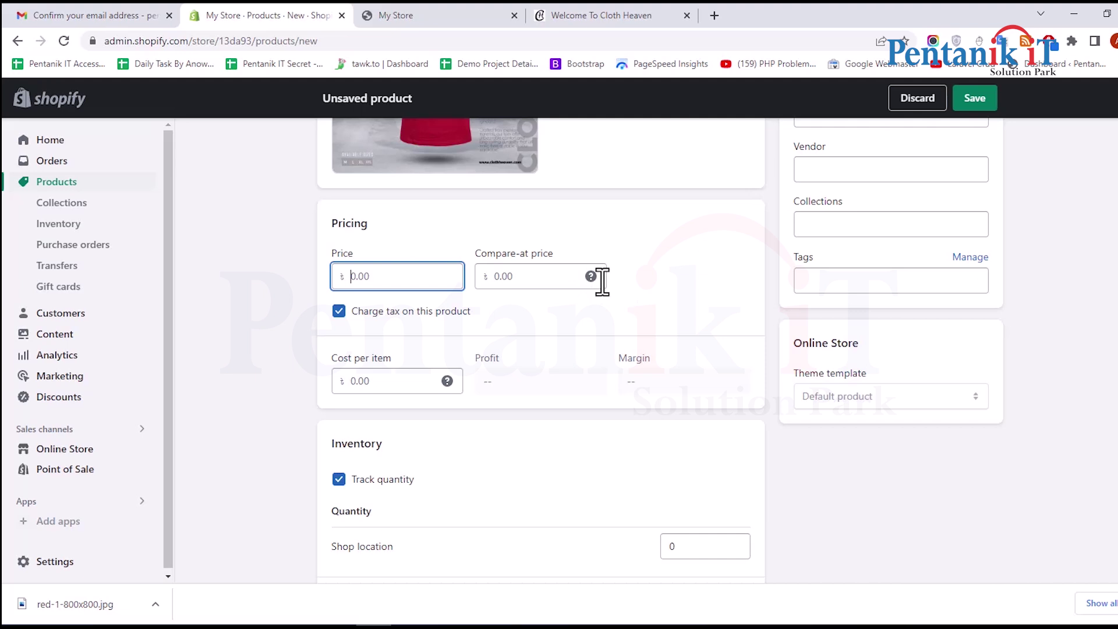
# Enter a price of 600 and a compare-at price of 800
pyautogui.moveTo(593, 276)
pyautogui.click(499, 276)
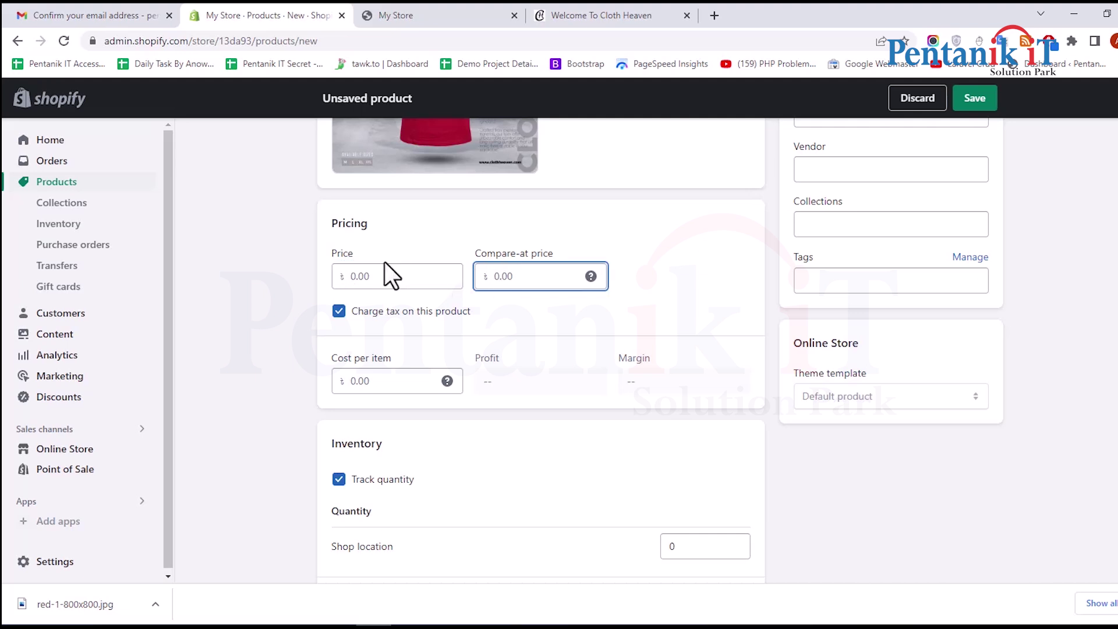
pyautogui.click(386, 276)
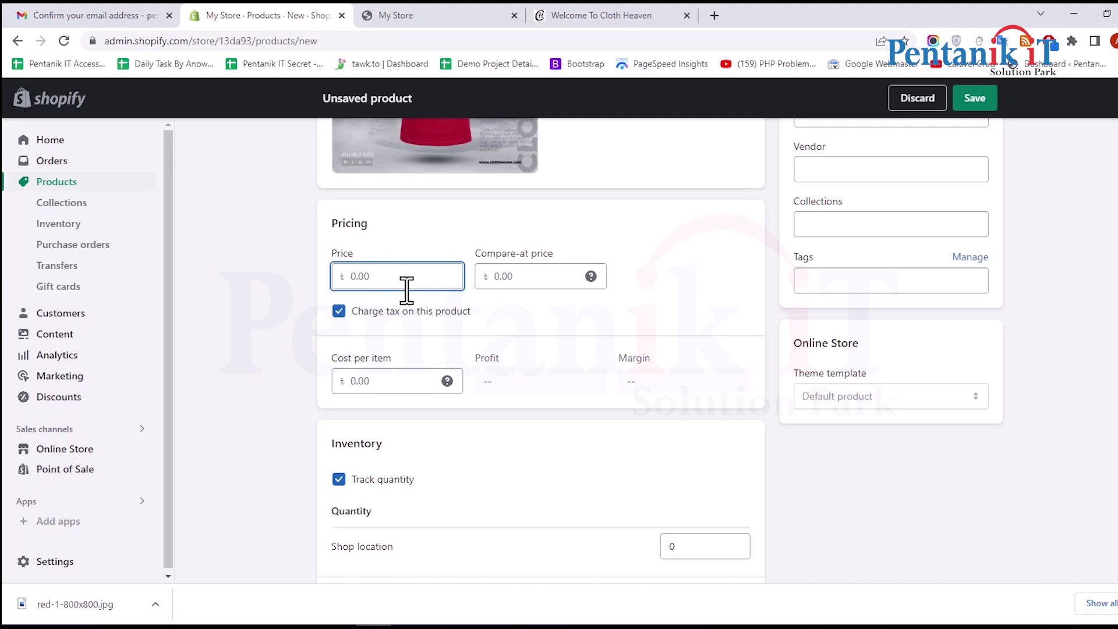
pyautogui.scroll(5, 332, 307)
pyautogui.scroll(-3, 350, 297)
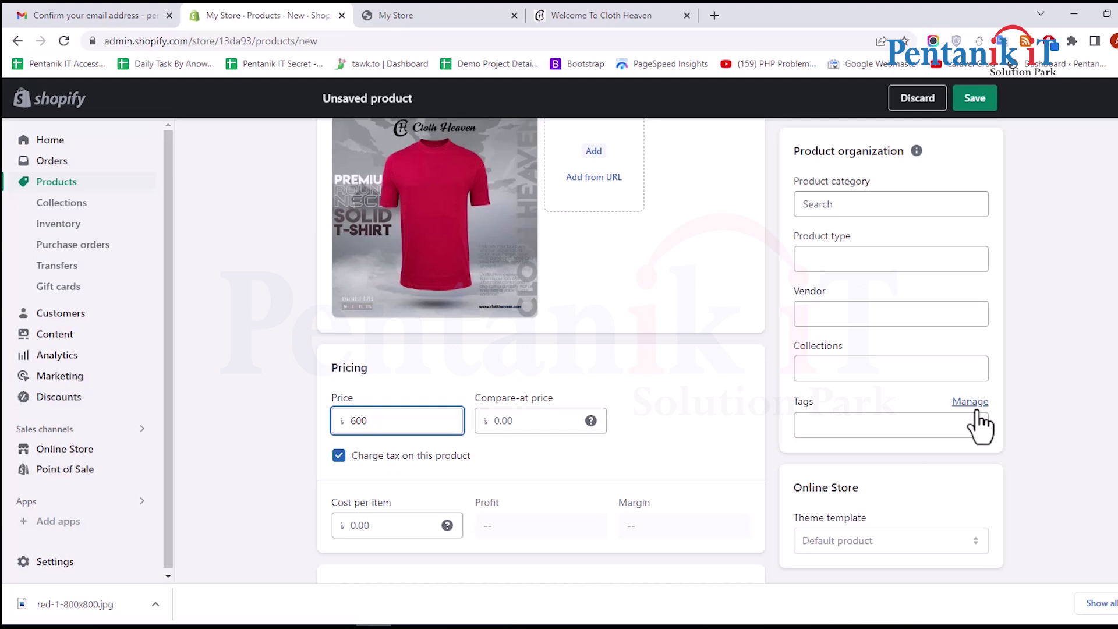
pyautogui.click(548, 419)
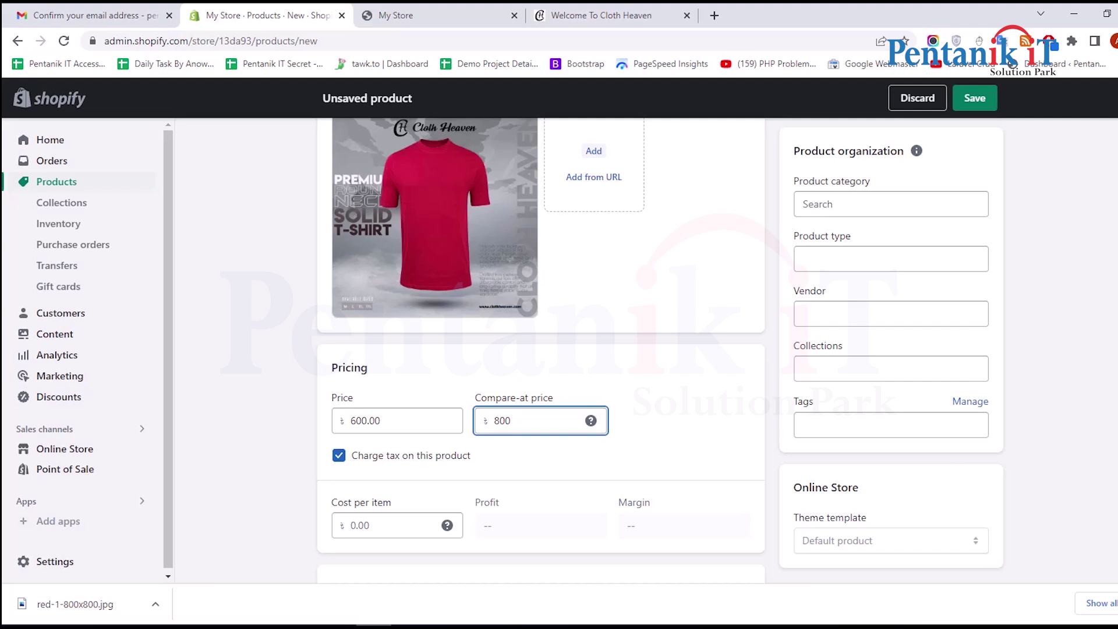
pyautogui.click(727, 452)
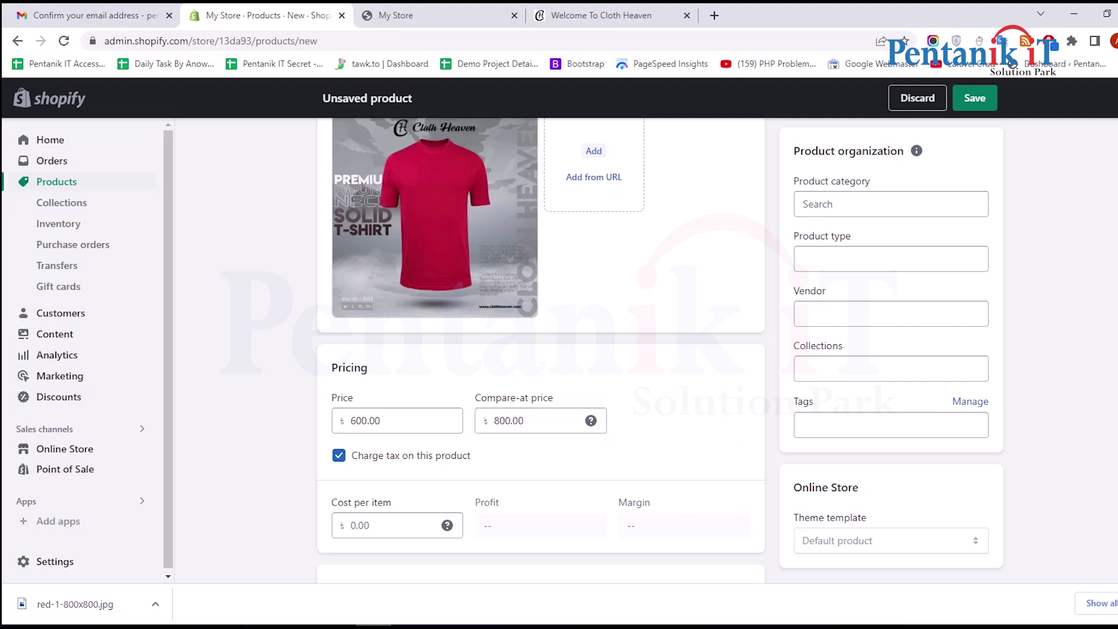
pyautogui.scroll(-1, 515, 331)
pyautogui.scroll(-3, 515, 331)
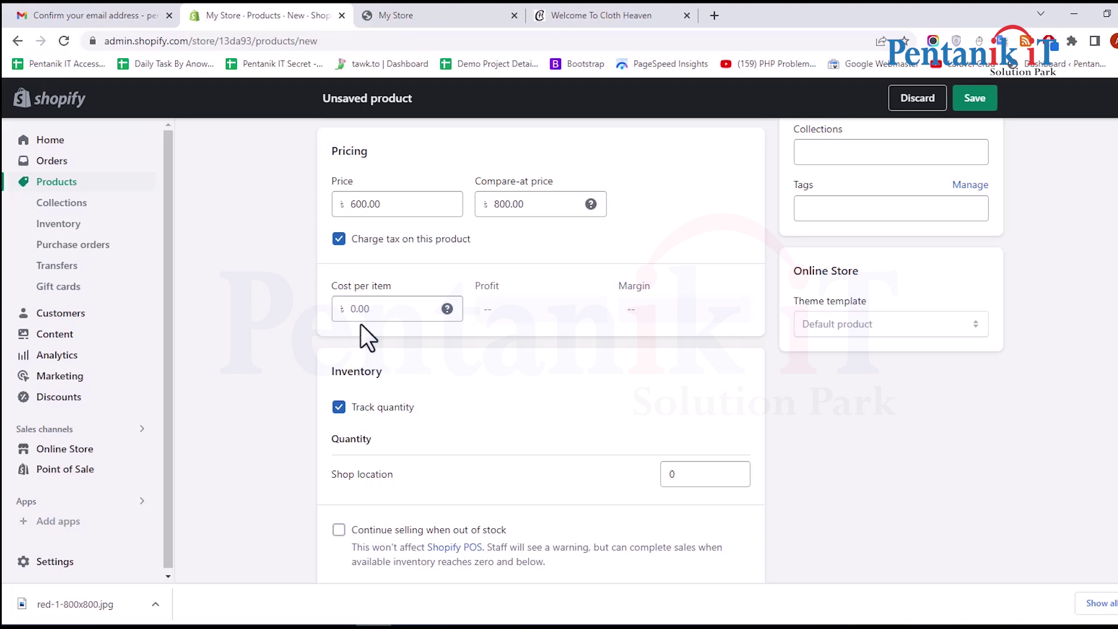
pyautogui.click(349, 311)
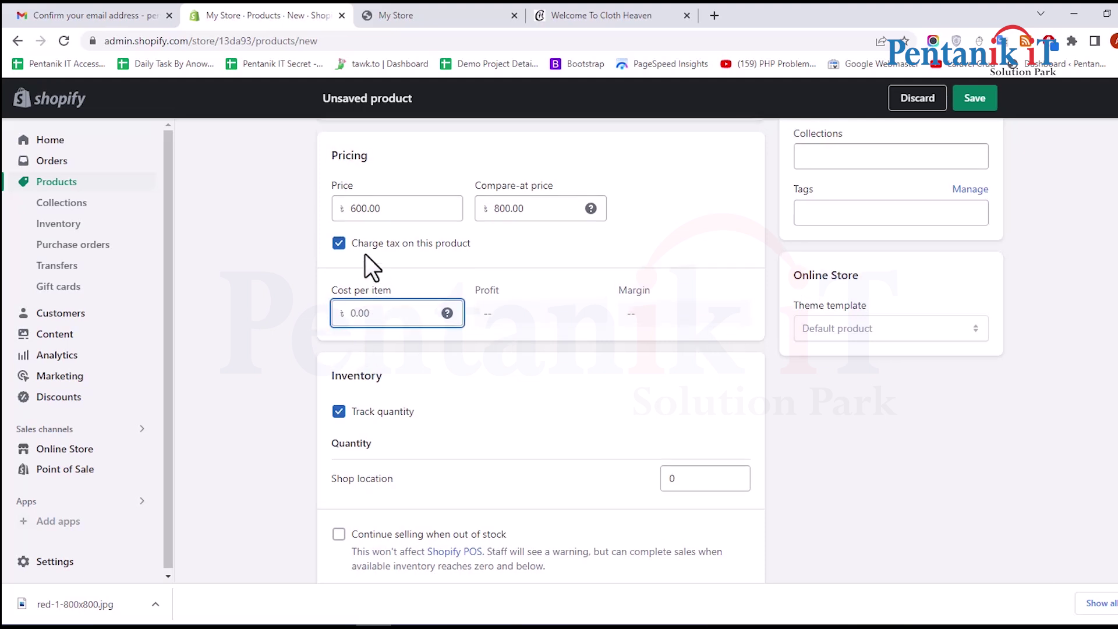
pyautogui.scroll(5, 378, 262)
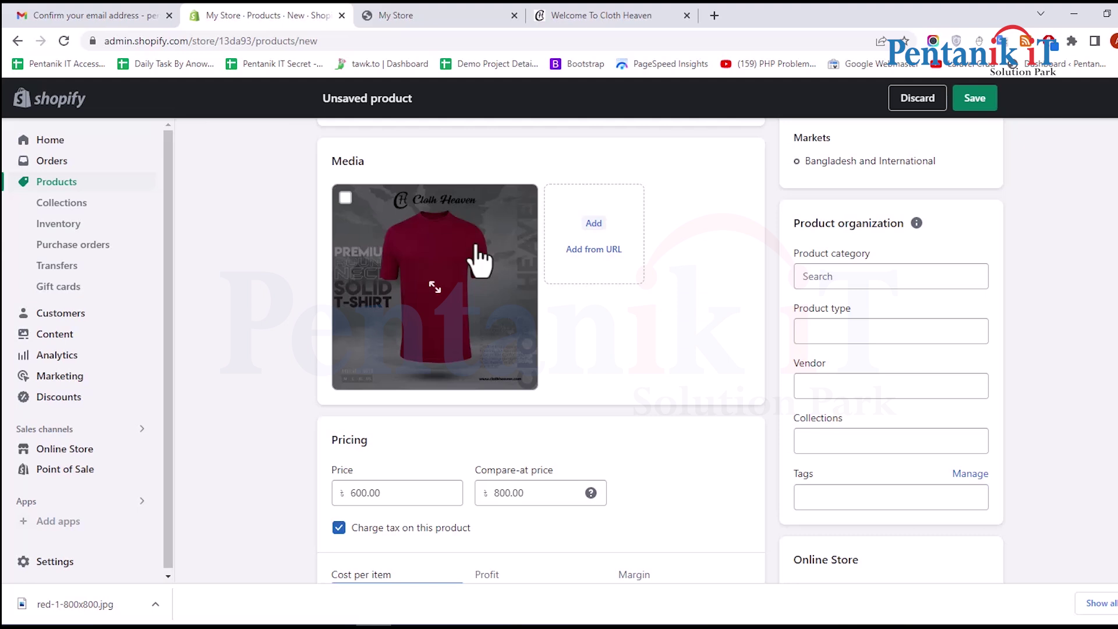
# Enter 350 as cost per item and check the 250.00 profit and 41.7% margin
pyautogui.scroll(-7, 408, 326)
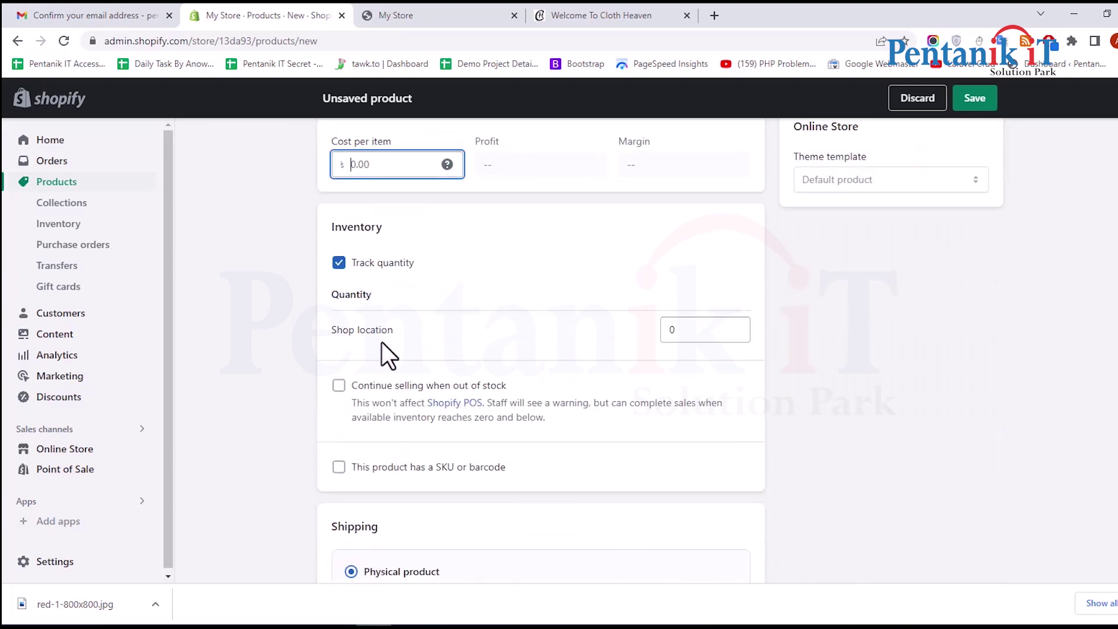
pyautogui.scroll(2, 396, 274)
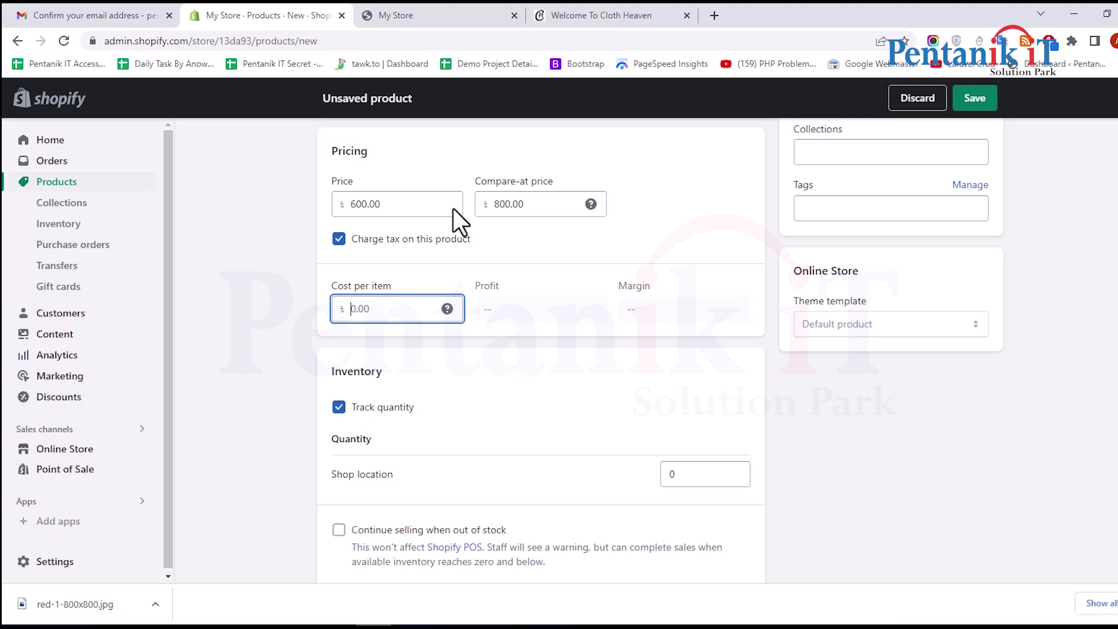
pyautogui.write('350')
pyautogui.click(638, 364)
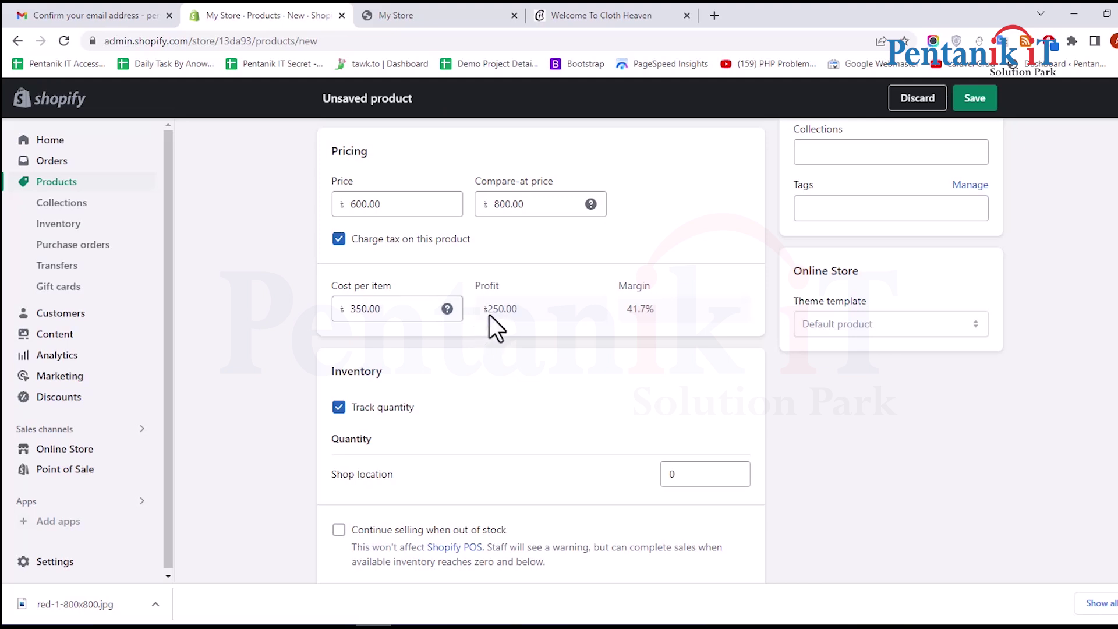
pyautogui.click(609, 293)
pyautogui.moveTo(672, 307); pyautogui.dragTo(690, 307)
pyautogui.moveTo(407, 312); pyautogui.dragTo(319, 317)
pyautogui.click(620, 323)
pyautogui.moveTo(382, 309); pyautogui.dragTo(350, 309)
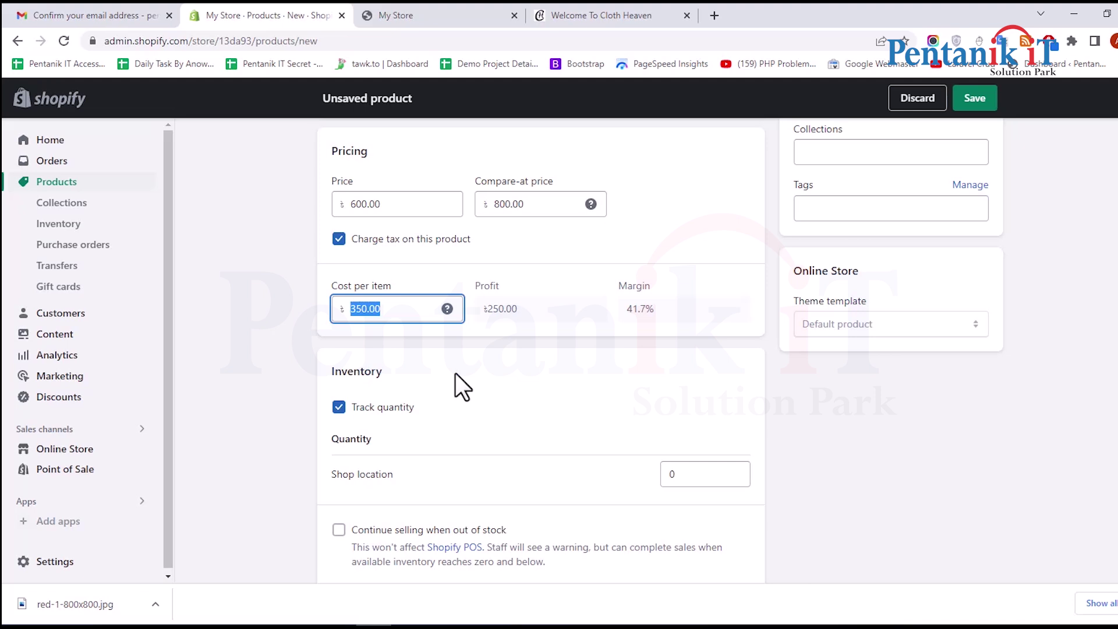
pyautogui.scroll(-2, 451, 379)
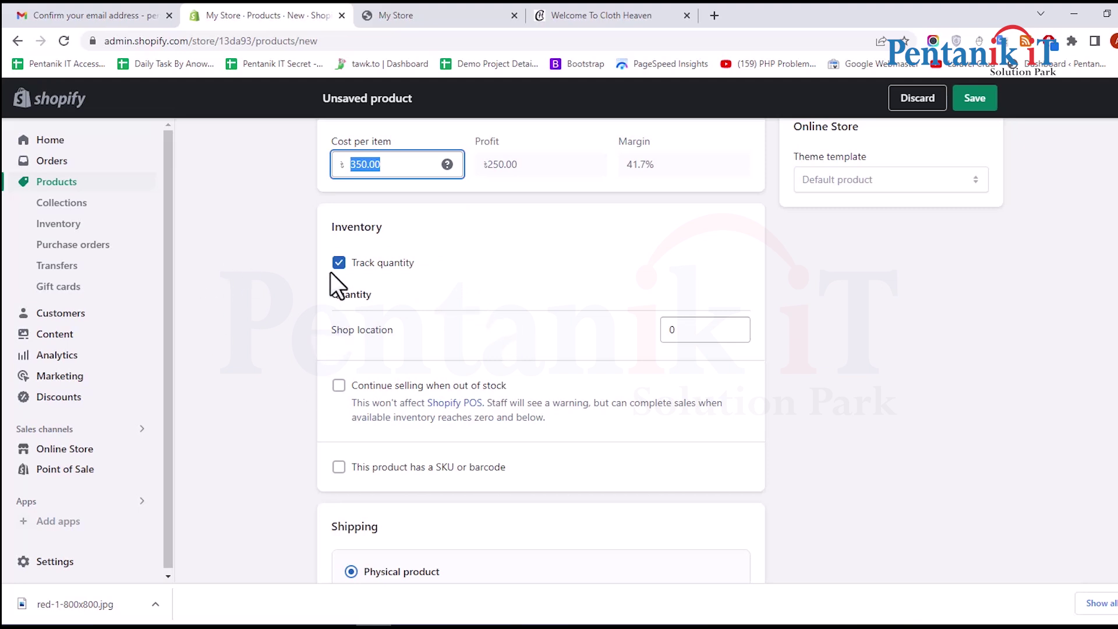
# Set the Shop location stock quantity to 100
pyautogui.doubleClick(675, 329)
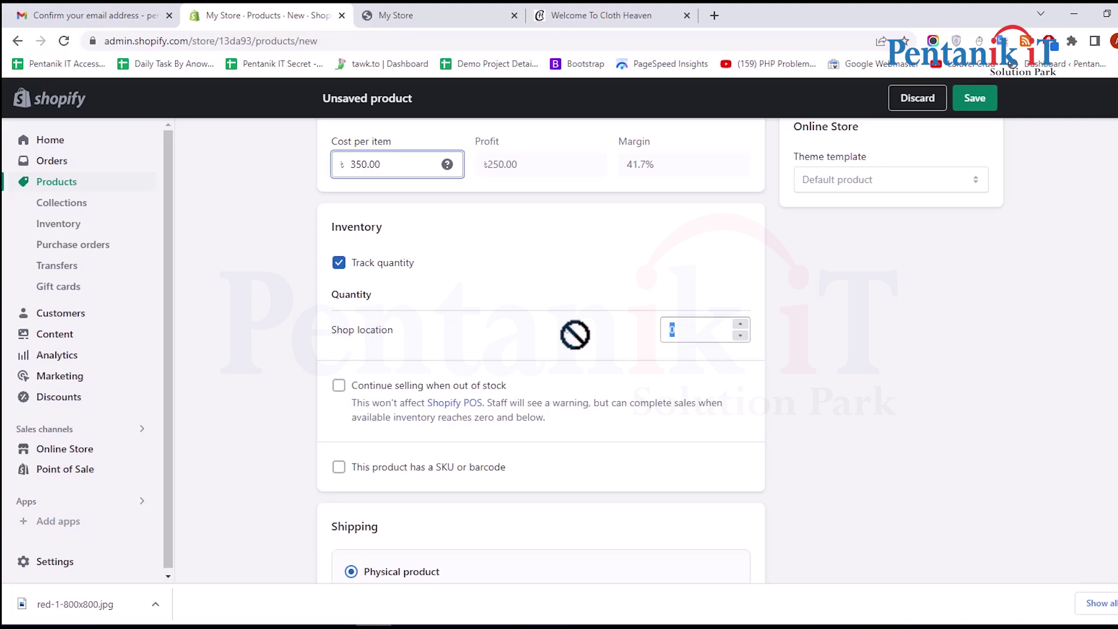
pyautogui.write('90')
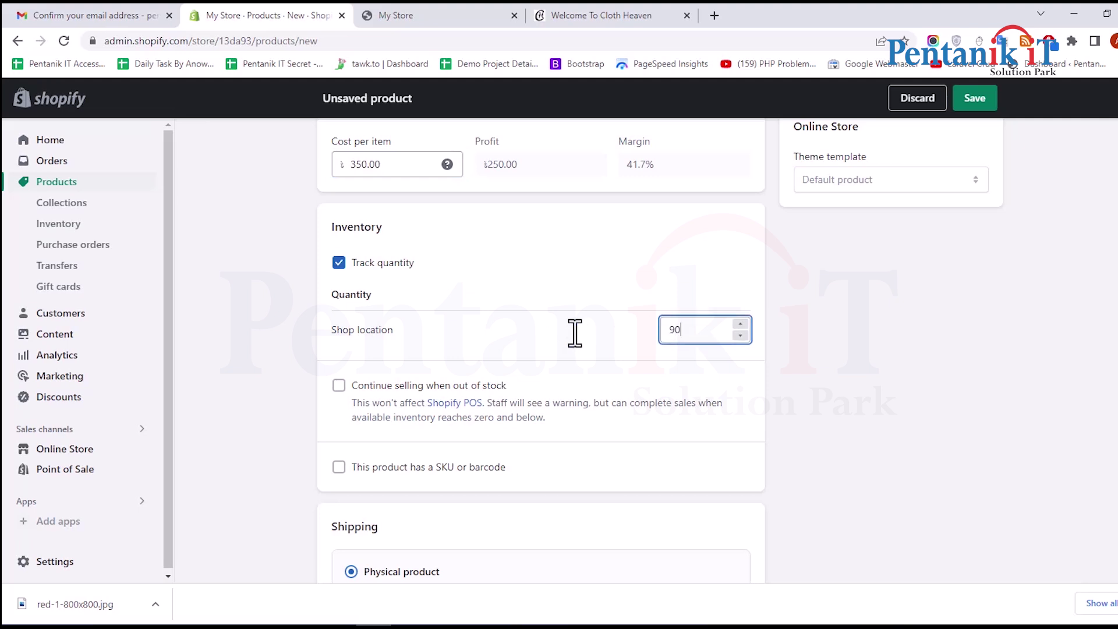
pyautogui.press('BackSpace')
pyautogui.press('BackSpace')
pyautogui.write('100')
pyautogui.scroll(-2, 534, 321)
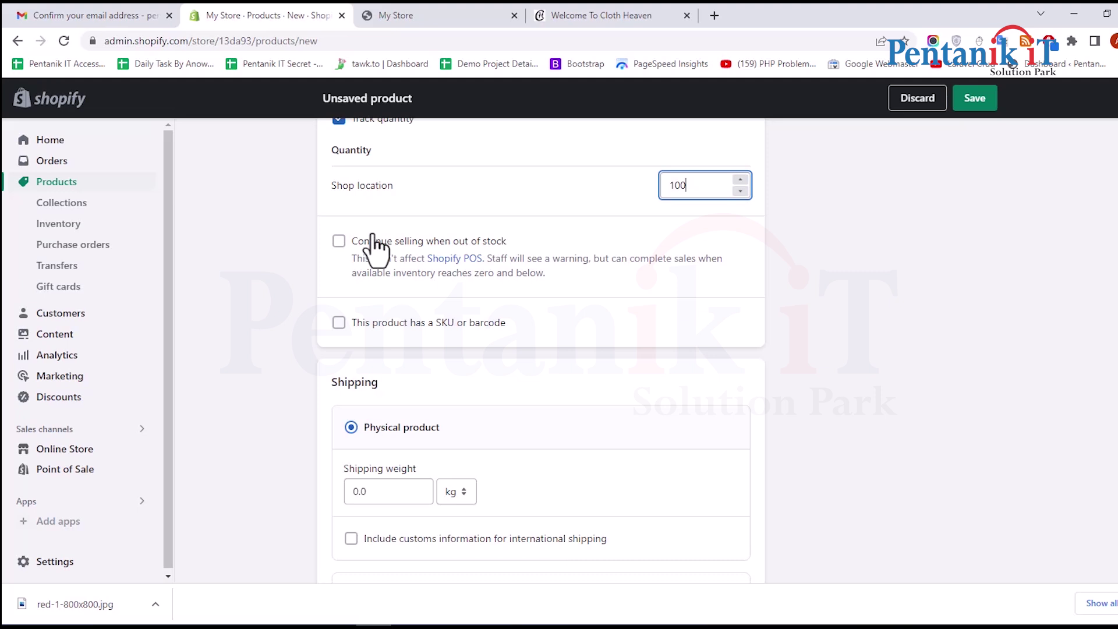
# Allow selling when out of stock and add SKU 12345
pyautogui.click(339, 241)
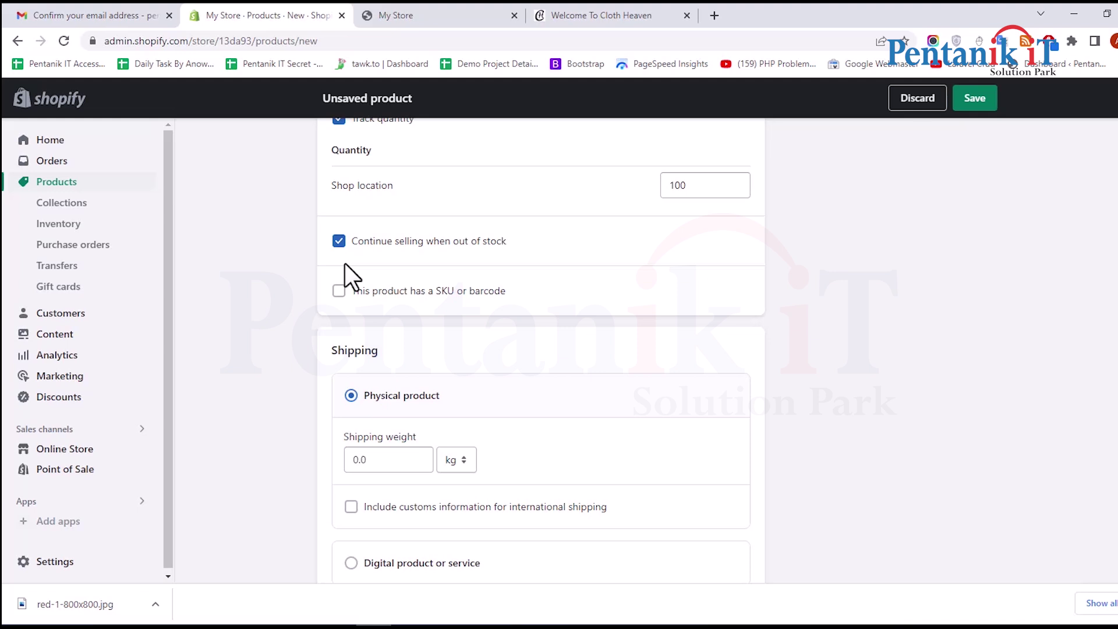
pyautogui.click(340, 293)
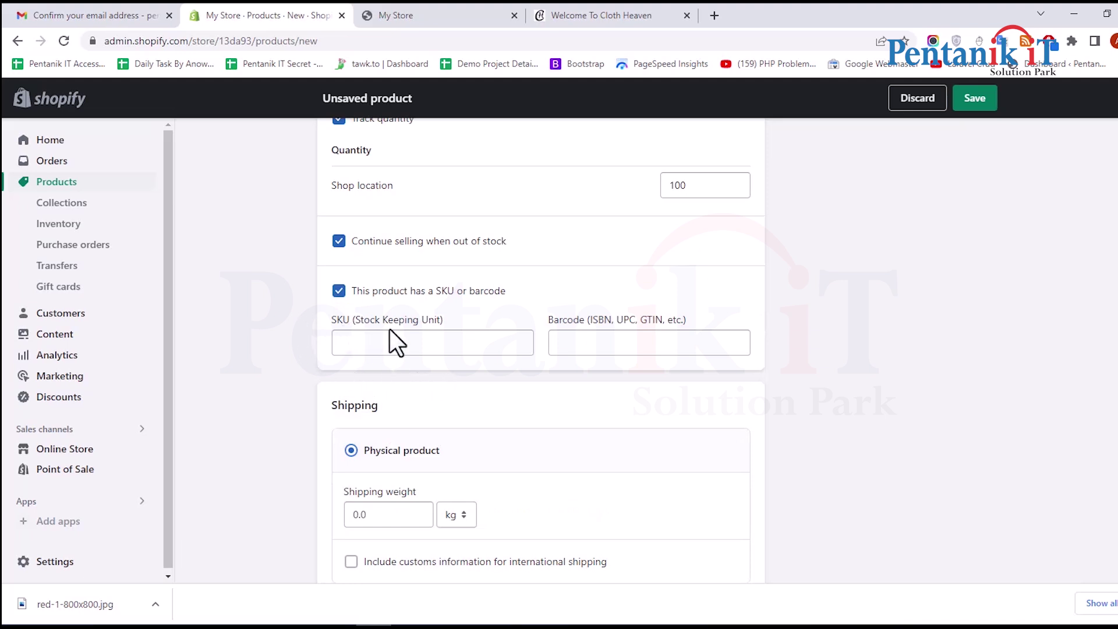
pyautogui.click(410, 327)
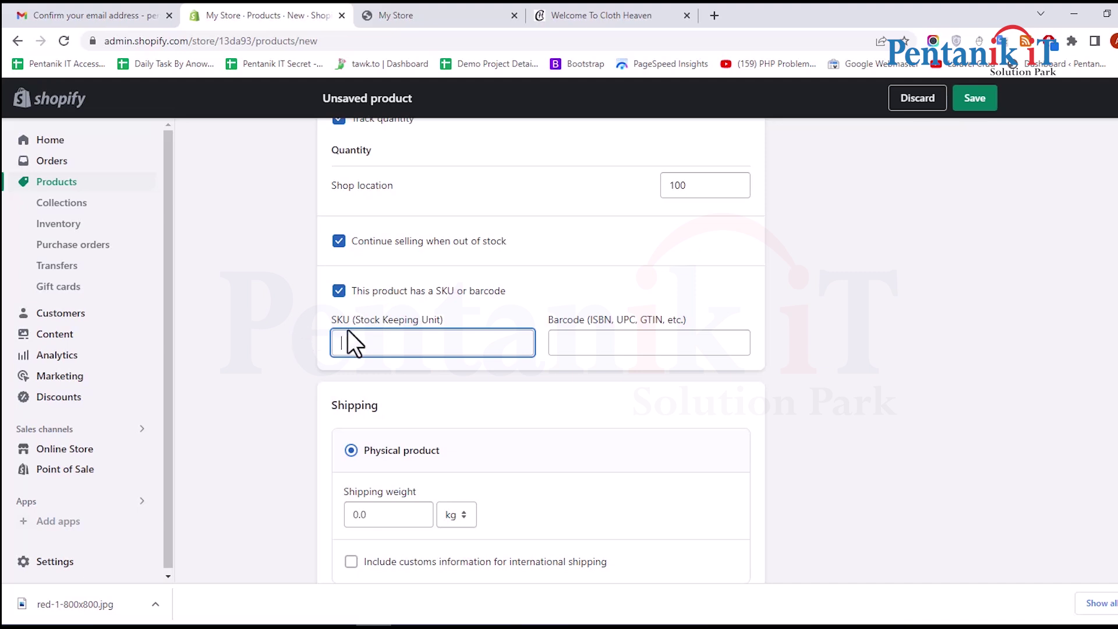
pyautogui.write('12345')
pyautogui.click(606, 369)
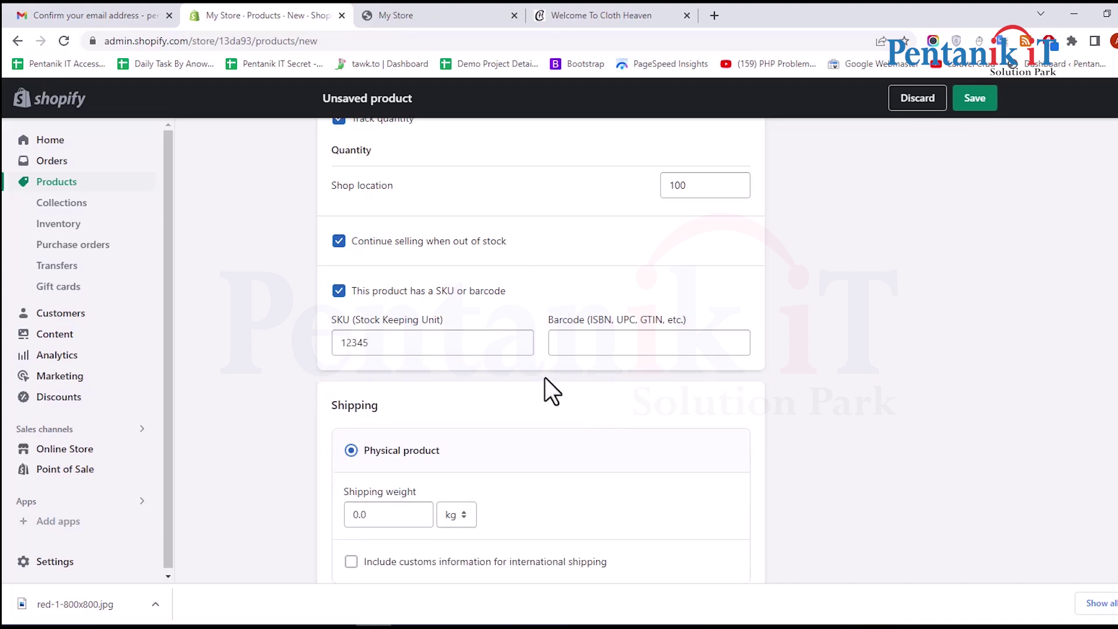
pyautogui.scroll(-4, 526, 365)
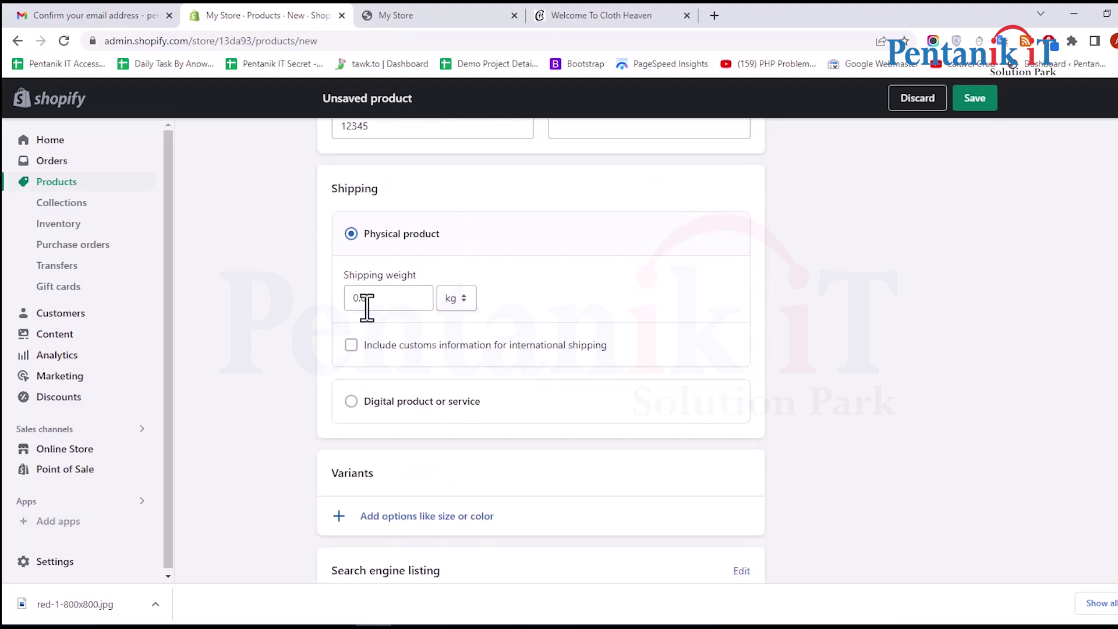
# Set the shipping weight to 300 g
pyautogui.click(407, 298)
pyautogui.click(456, 297)
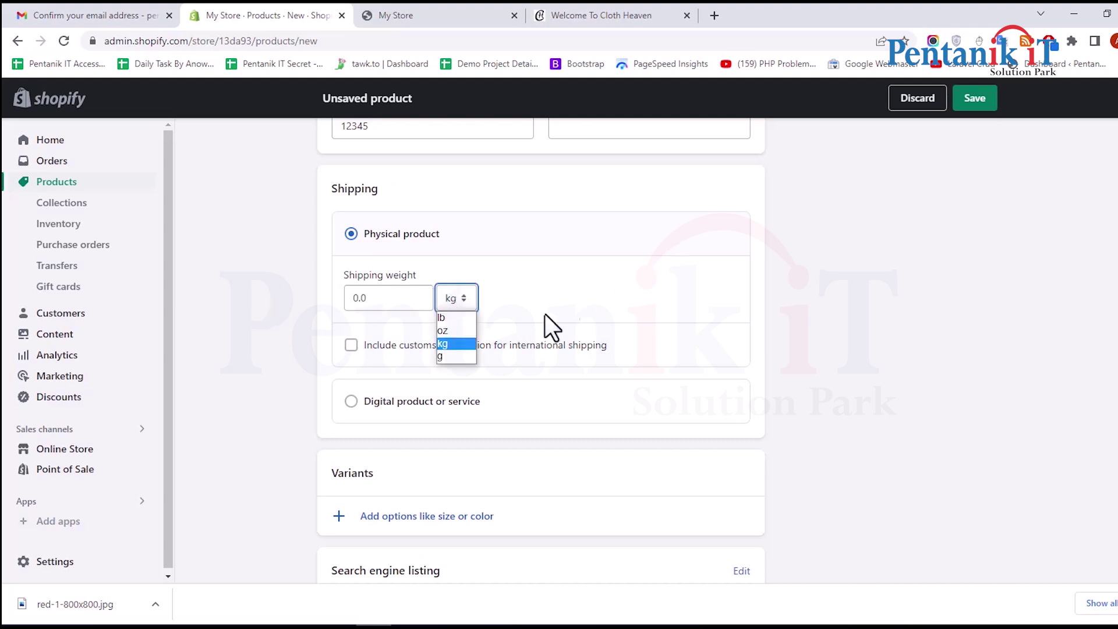
pyautogui.click(444, 356)
pyautogui.click(368, 297)
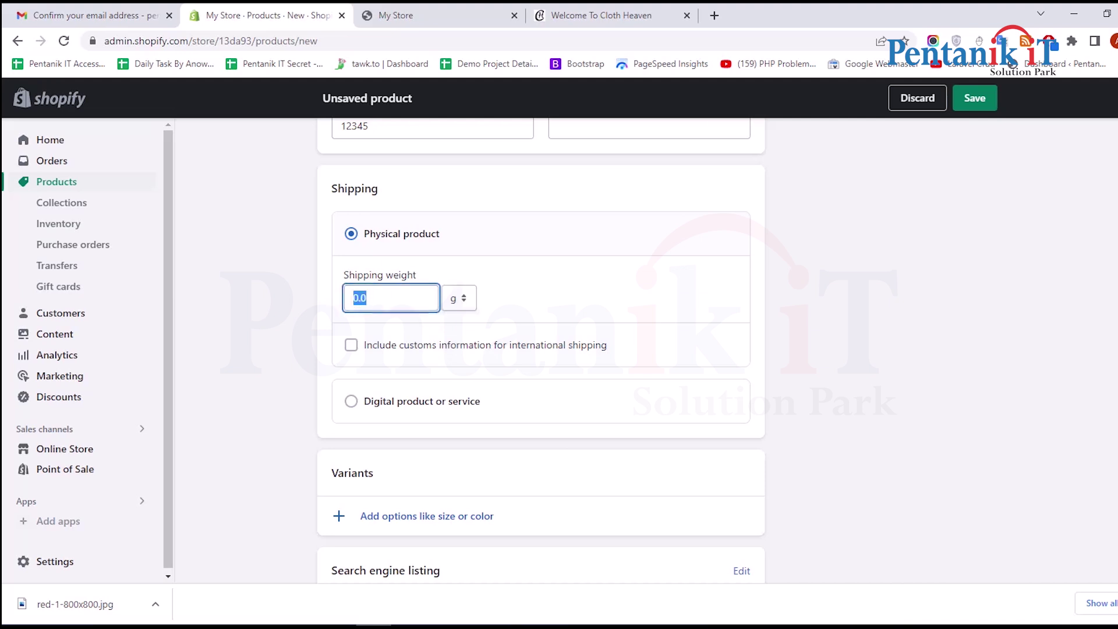
pyautogui.write('300')
pyautogui.click(853, 342)
pyautogui.scroll(-2, 829, 335)
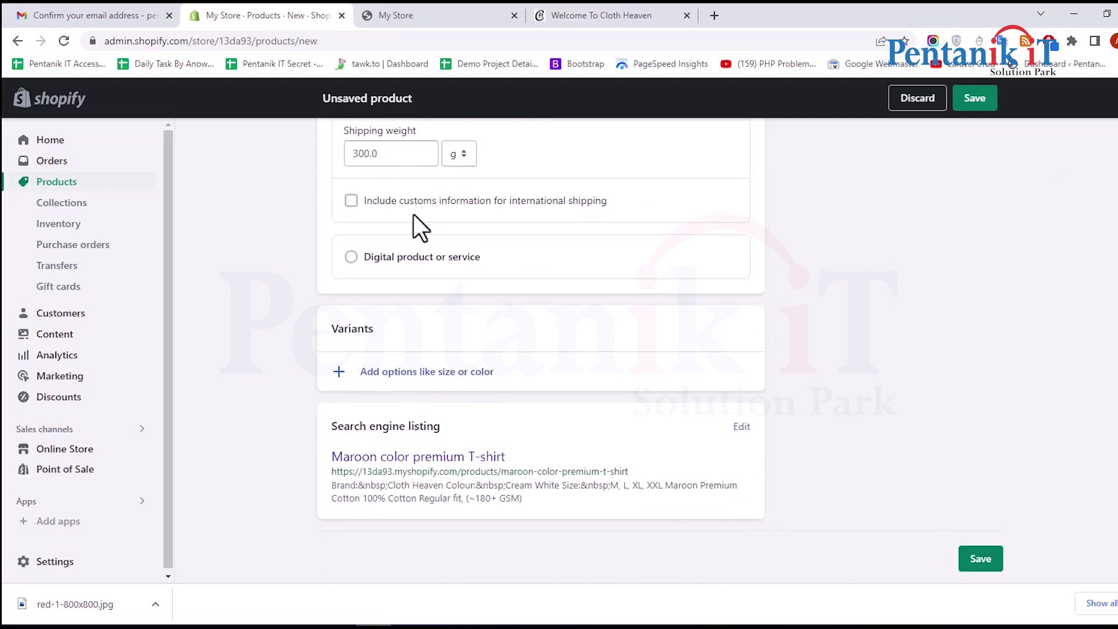
# Include customs information with Bangladesh as country/region of origin, leaving HS code empty
pyautogui.click(352, 201)
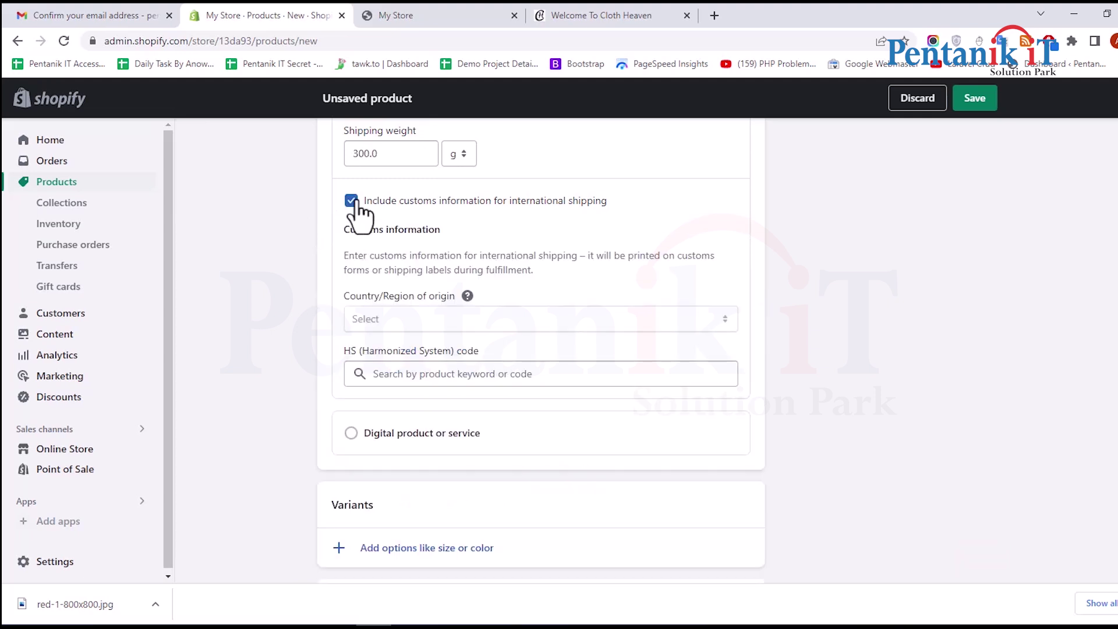
pyautogui.click(352, 201)
pyautogui.click(351, 201)
pyautogui.click(536, 320)
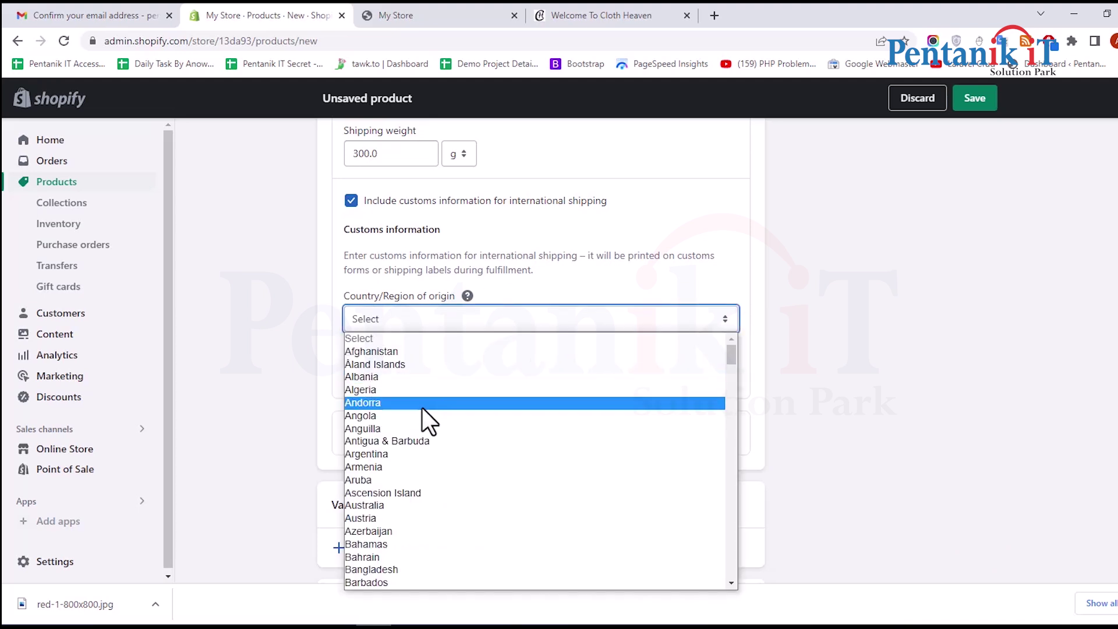
pyautogui.write('ban')
pyautogui.press('Return')
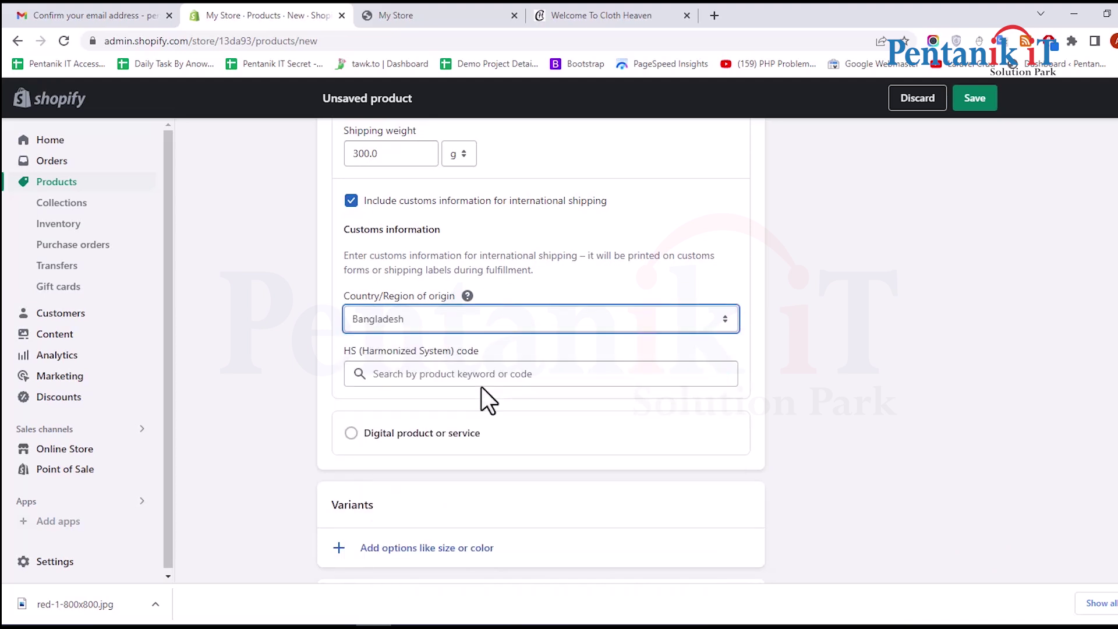
pyautogui.click(424, 370)
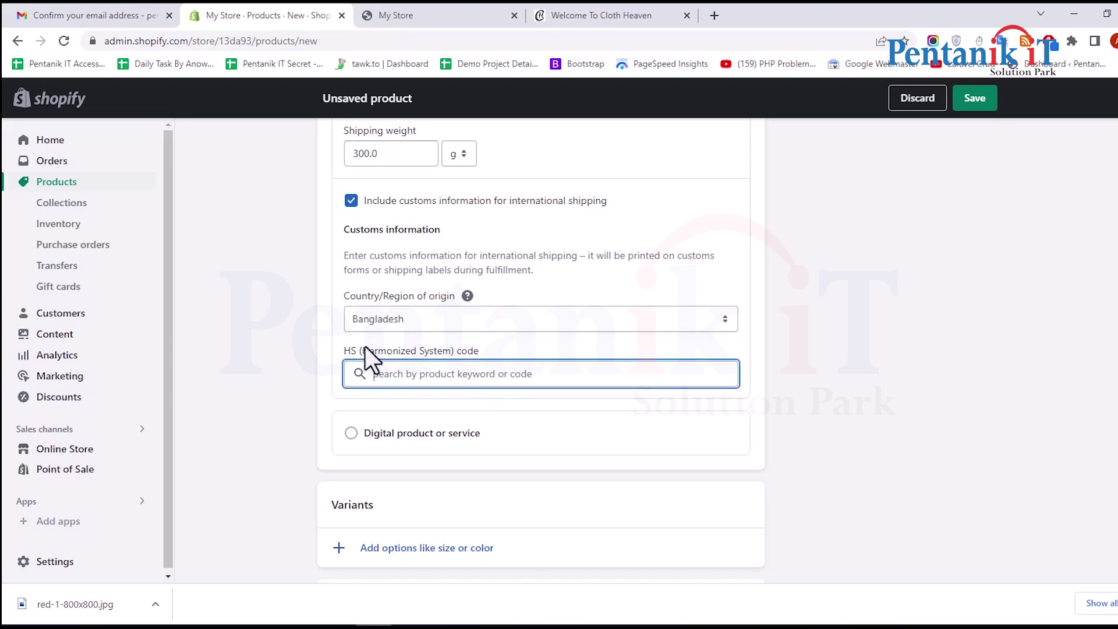
pyautogui.moveTo(495, 352); pyautogui.dragTo(364, 352)
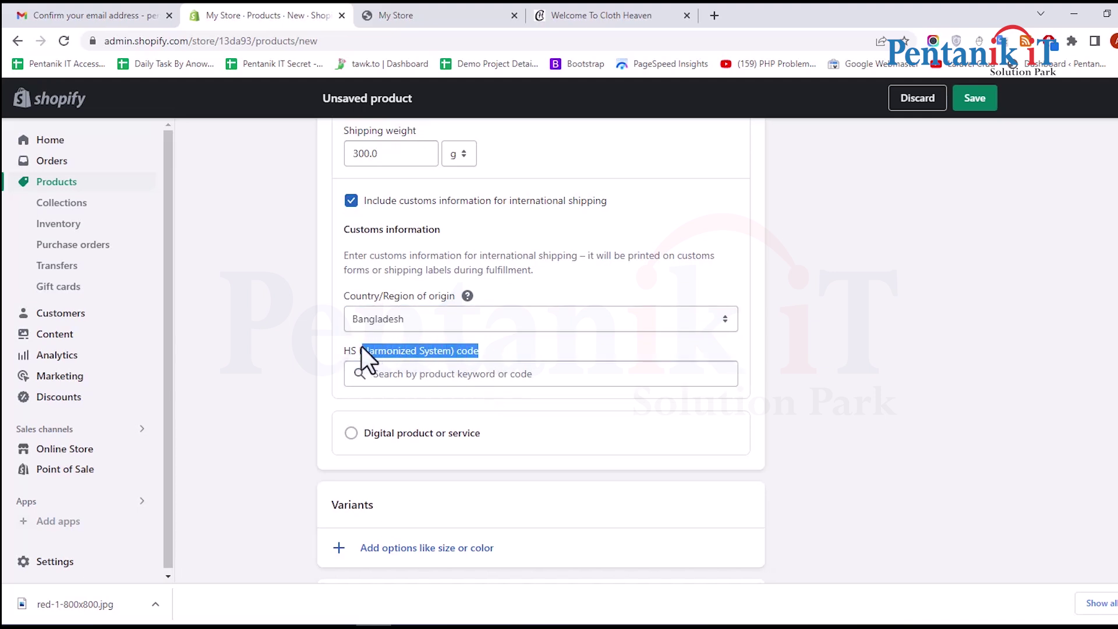
pyautogui.scroll(-2, 466, 376)
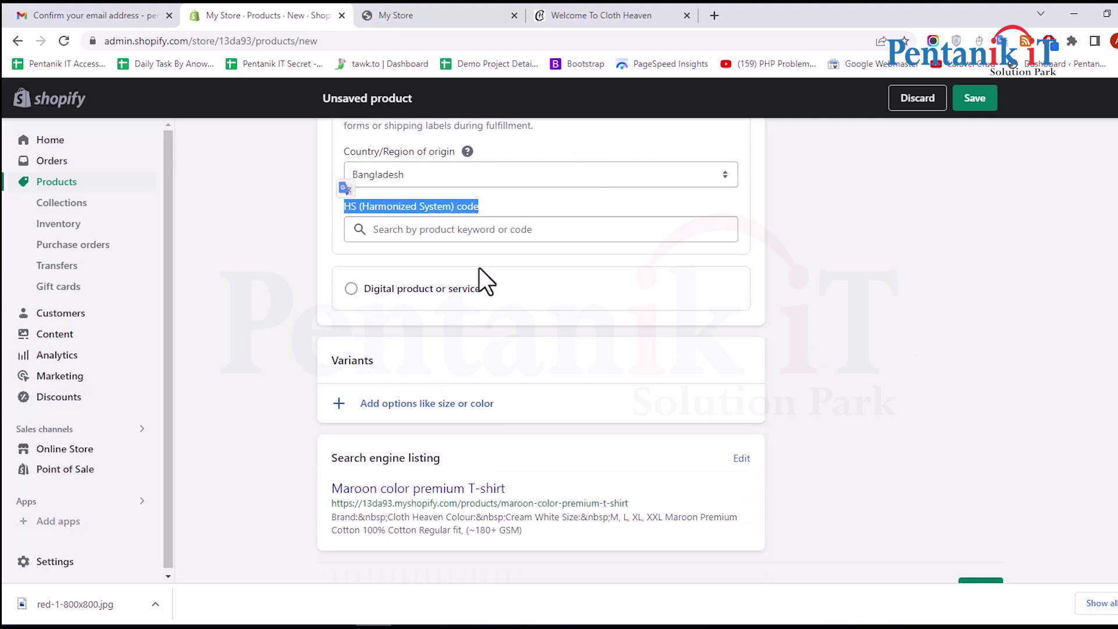
pyautogui.click(340, 312)
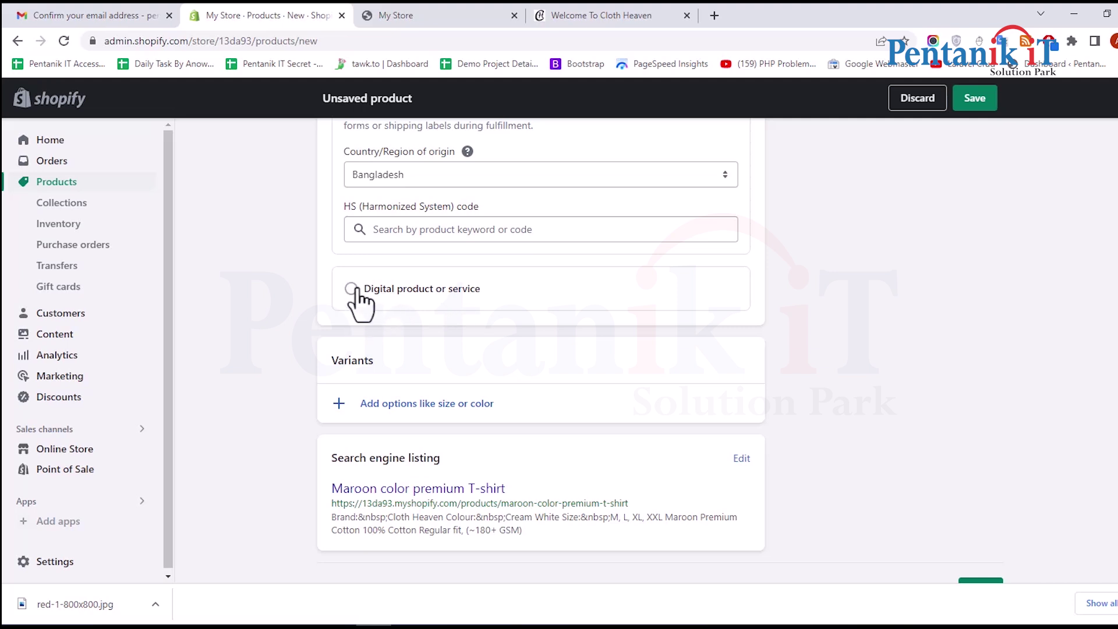
pyautogui.scroll(-1, 462, 337)
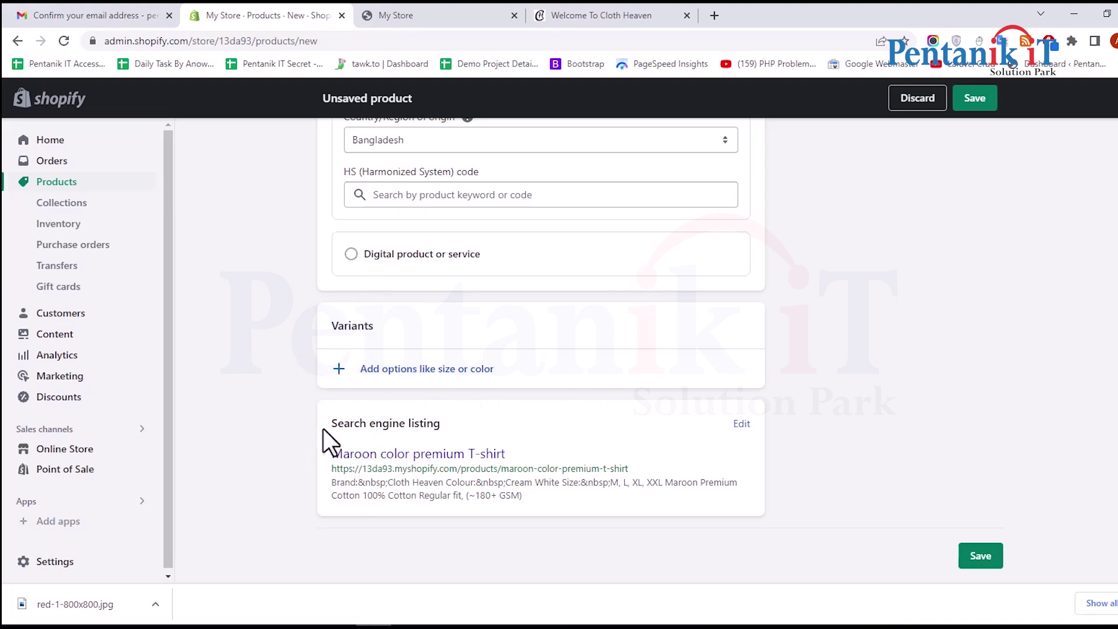
# Delete 'premium' so the SEO page title reads 'Maroon T-shirt', then review meta description and URL handle
pyautogui.moveTo(323, 428); pyautogui.dragTo(528, 428)
pyautogui.click(347, 422)
pyautogui.moveTo(318, 430); pyautogui.dragTo(470, 415)
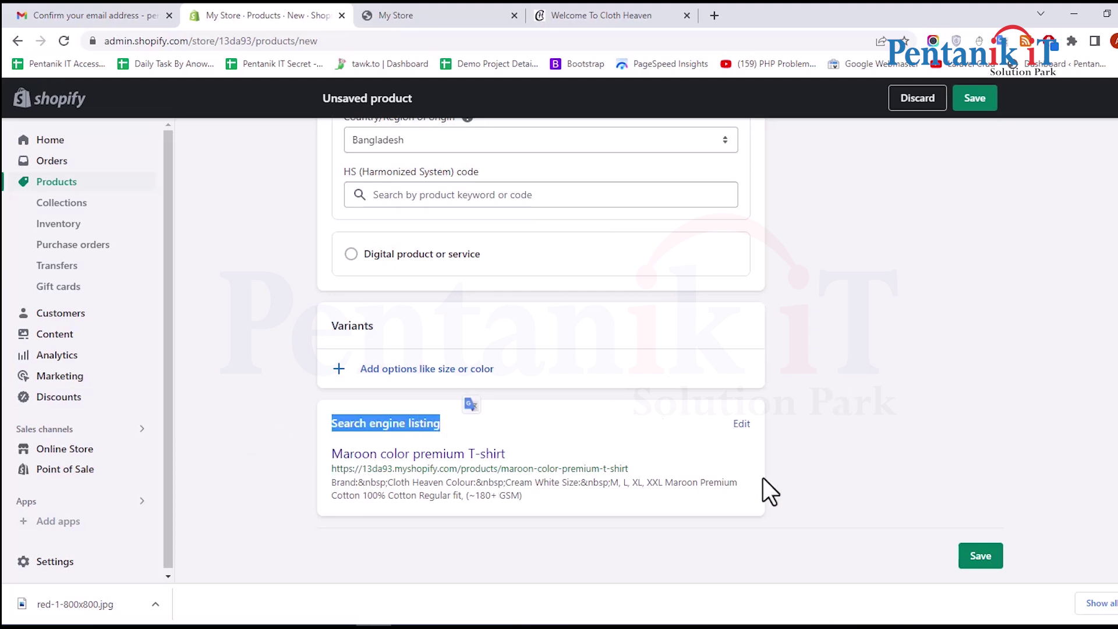
pyautogui.click(741, 424)
pyautogui.scroll(-4, 474, 394)
pyautogui.moveTo(495, 345); pyautogui.dragTo(71, 347)
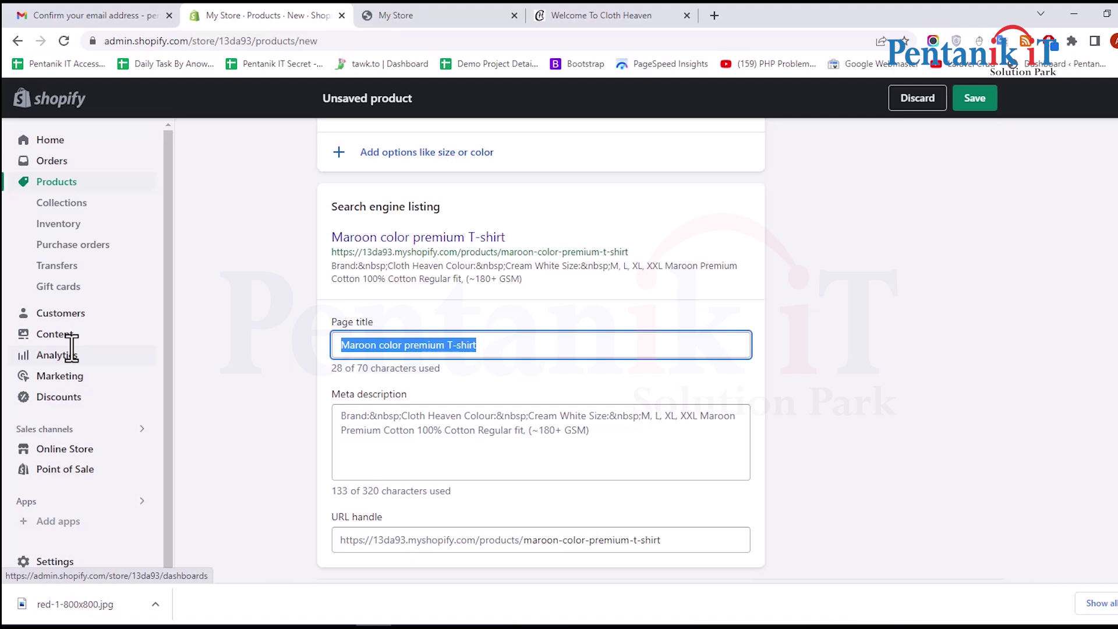
pyautogui.moveTo(71, 347); pyautogui.dragTo(70, 344)
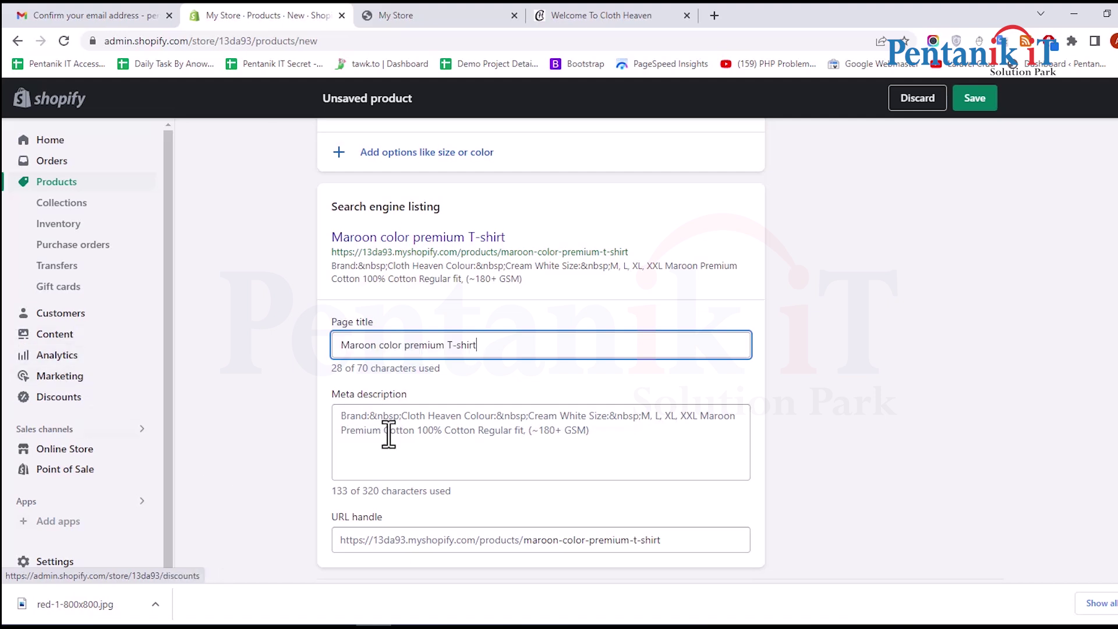
pyautogui.doubleClick(438, 345)
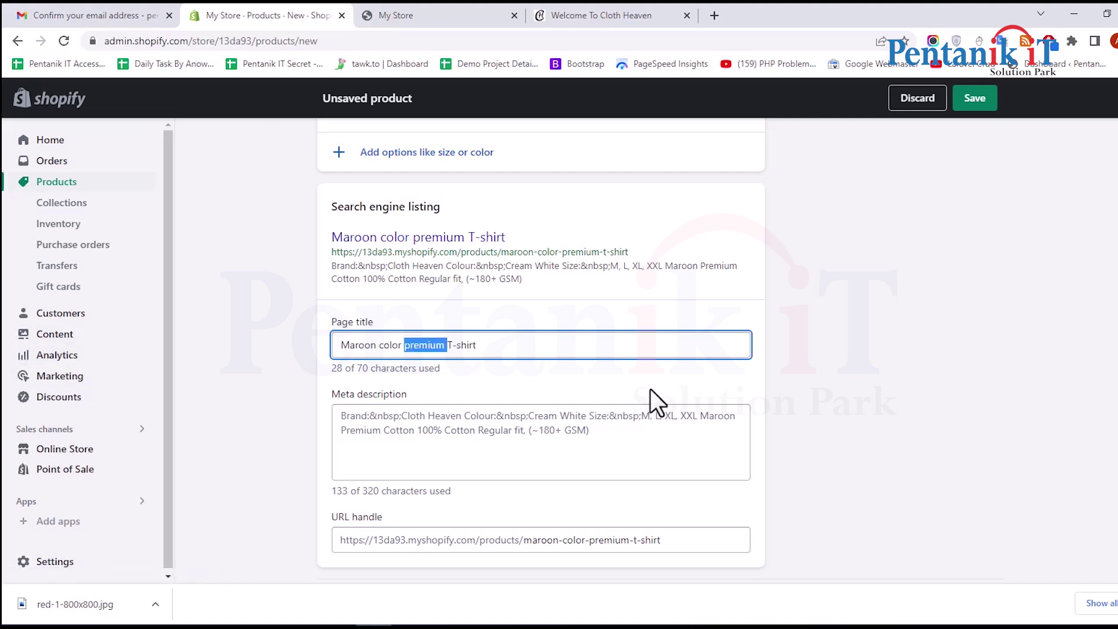
pyautogui.press('BackSpace')
pyautogui.press('BackSpace')
pyautogui.press('BackSpace')
pyautogui.press('BackSpace')
pyautogui.press('BackSpace')
pyautogui.press('BackSpace')
pyautogui.press('BackSpace')
pyautogui.click(443, 461)
pyautogui.scroll(-1, 343, 410)
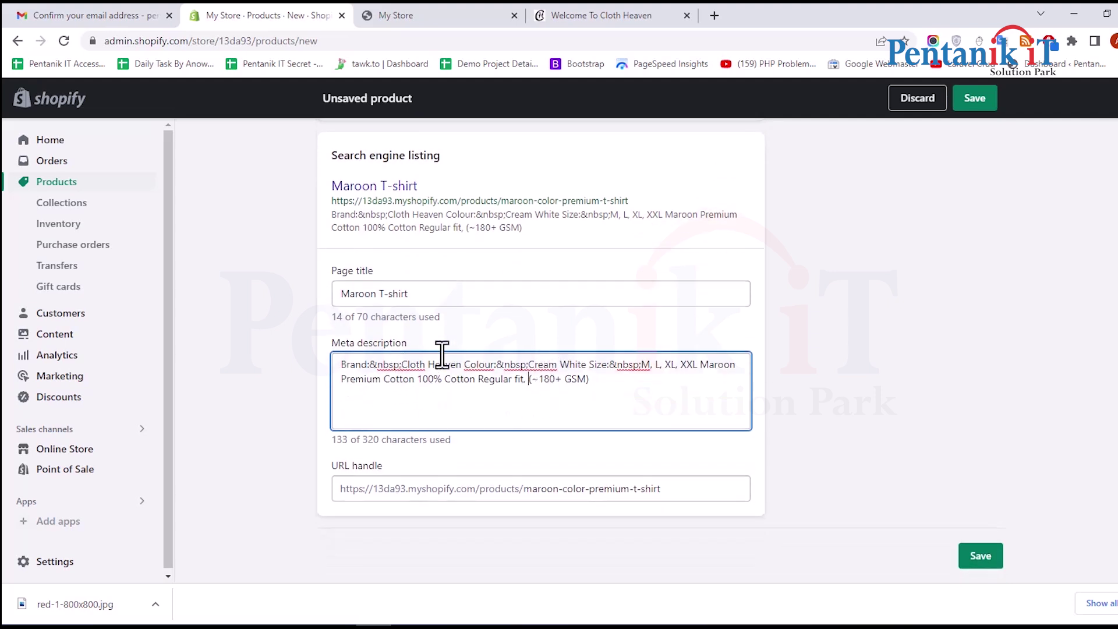
pyautogui.click(500, 499)
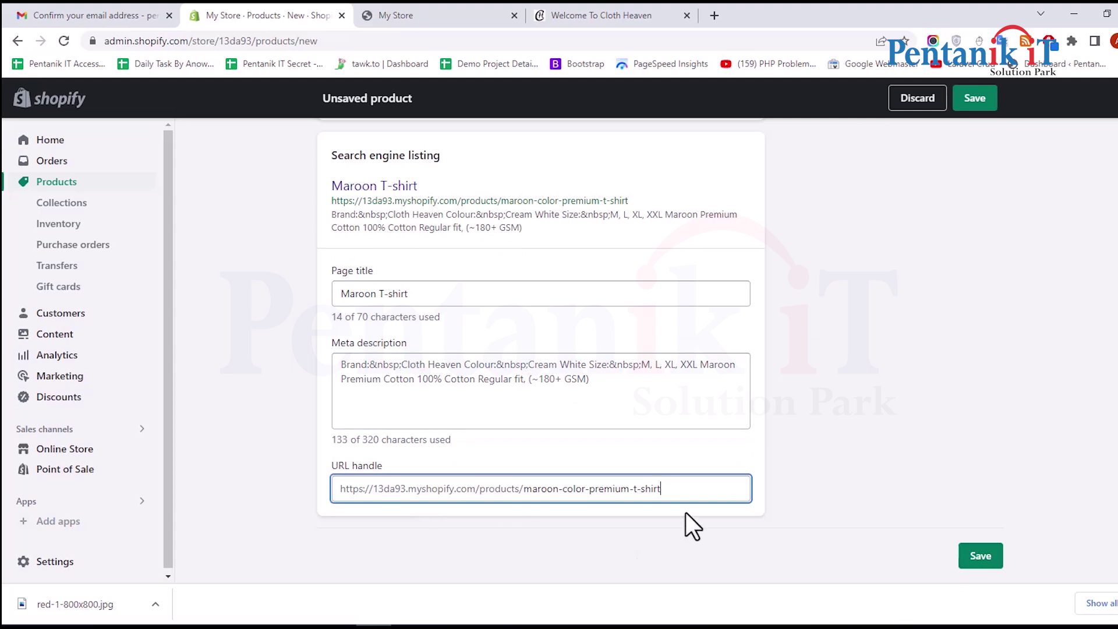
# Save the product and look over the saved, Active product page
pyautogui.click(996, 556)
pyautogui.scroll(15, 898, 494)
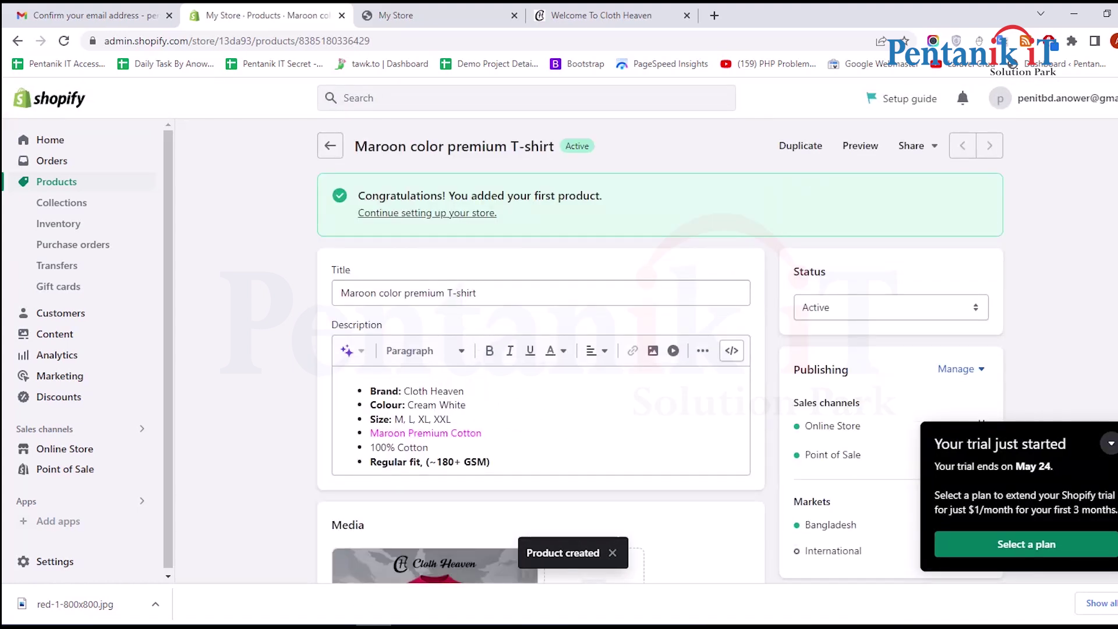
pyautogui.scroll(-5, 577, 200)
pyautogui.scroll(4, 578, 211)
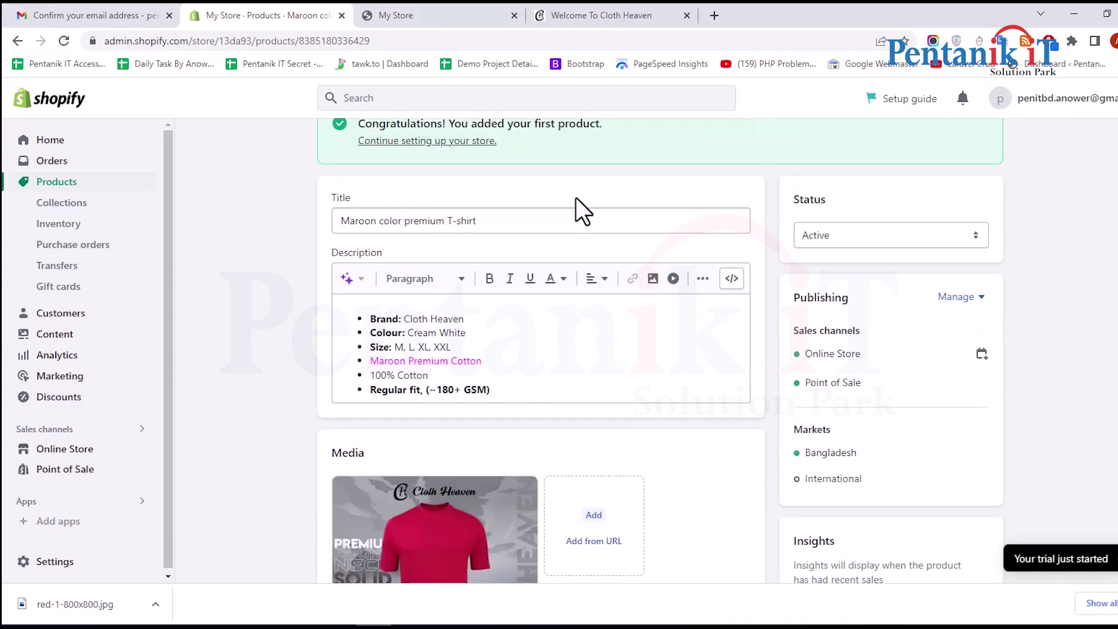
pyautogui.scroll(-9, 1061, 232)
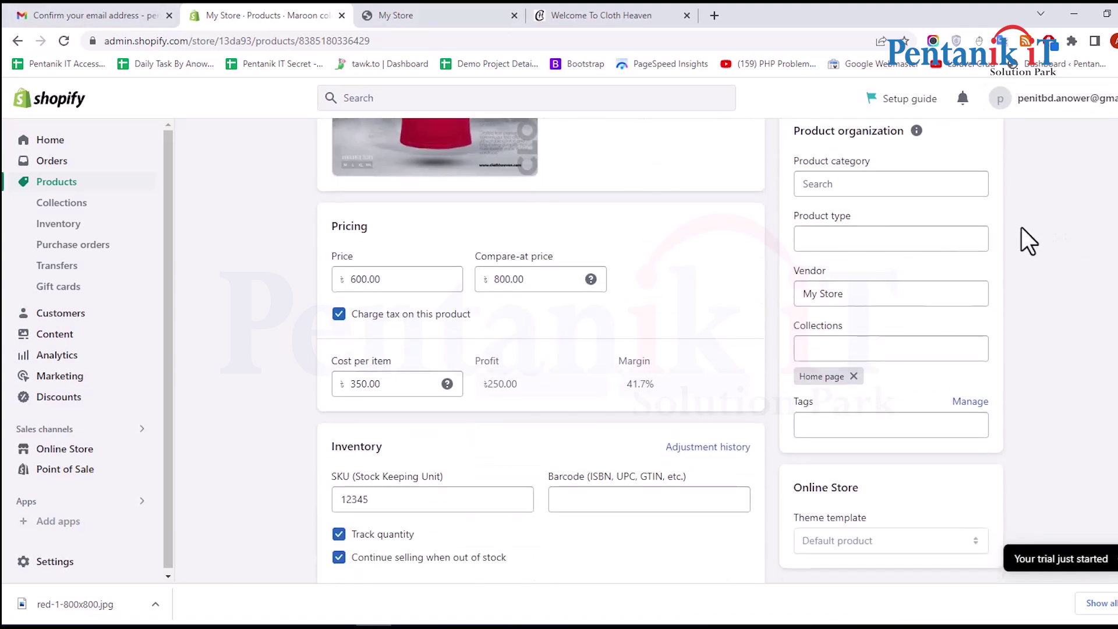
pyautogui.scroll(8, 1022, 227)
pyautogui.scroll(-1, 883, 301)
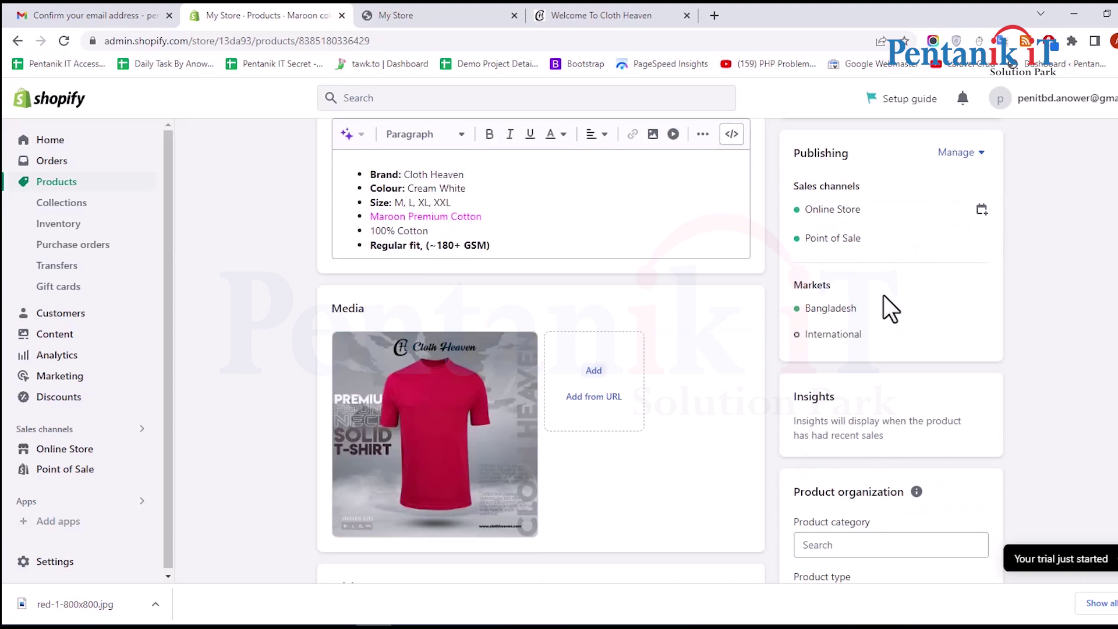
pyautogui.scroll(-2, 69, 373)
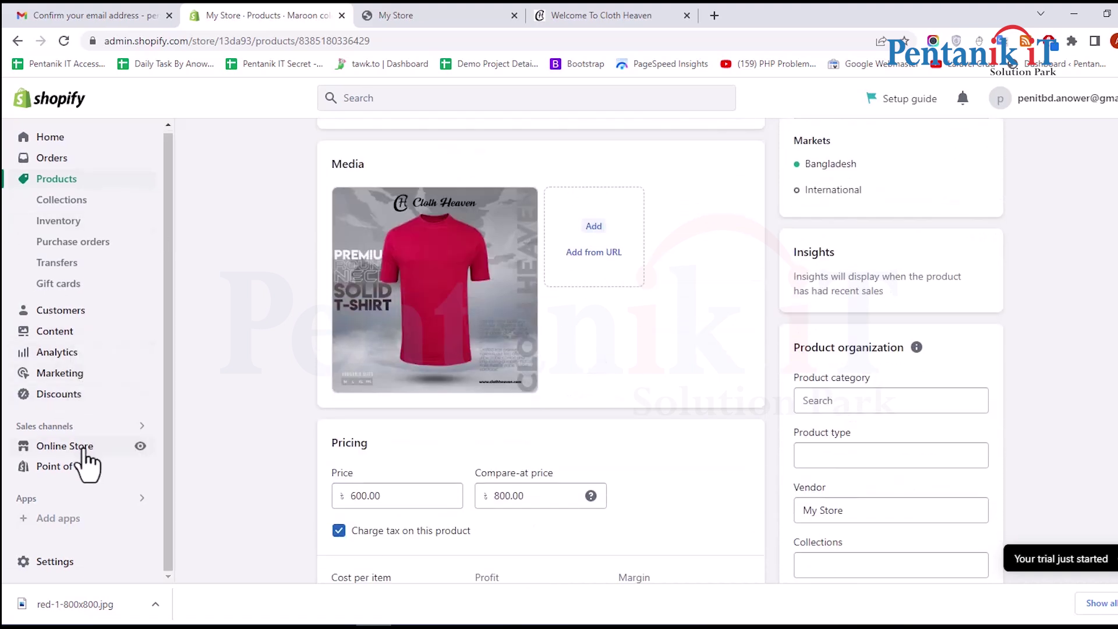
# Open the live store and view the Maroon T-shirt page from Featured products at Tk 600.00
pyautogui.click(140, 445)
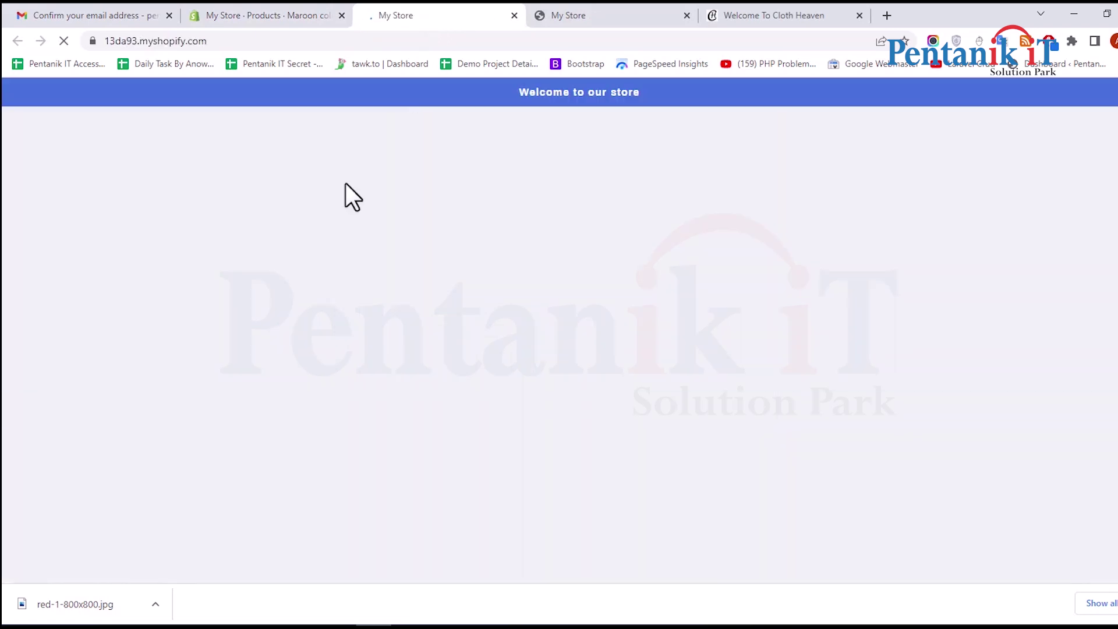
pyautogui.scroll(-5, 345, 181)
pyautogui.scroll(-2, 342, 201)
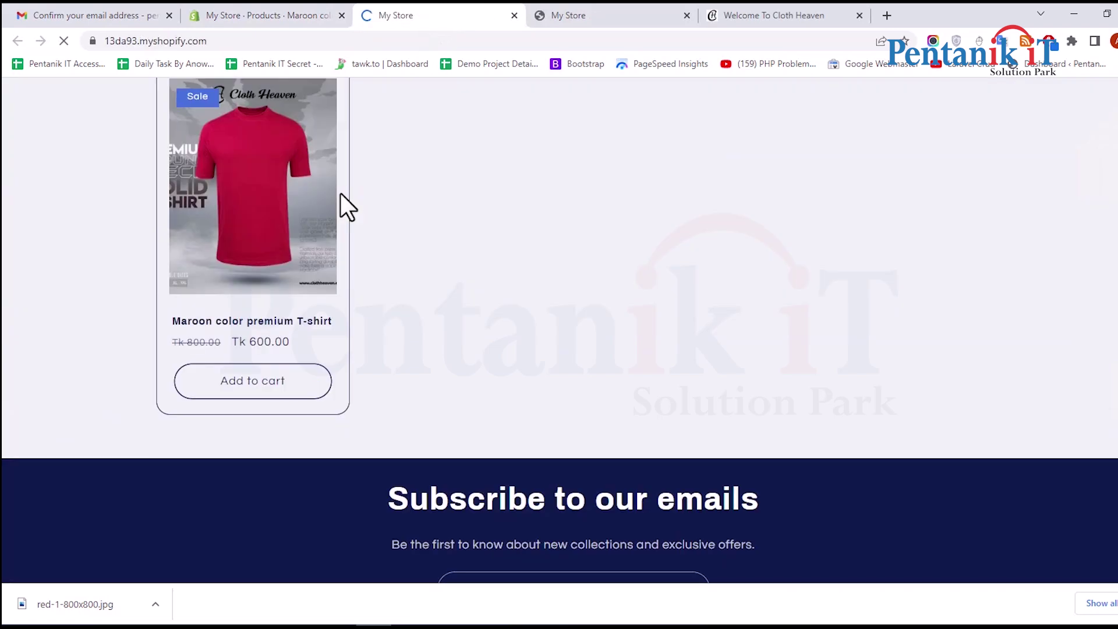
pyautogui.scroll(1, 303, 303)
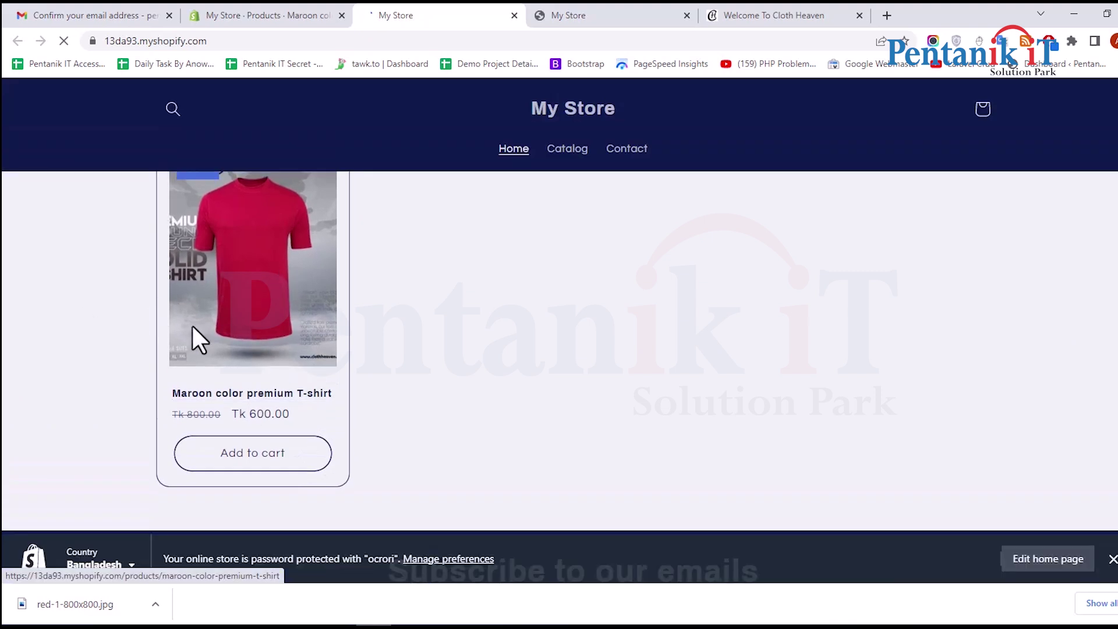
pyautogui.scroll(2, 314, 337)
pyautogui.scroll(-2, 310, 327)
pyautogui.click(243, 282)
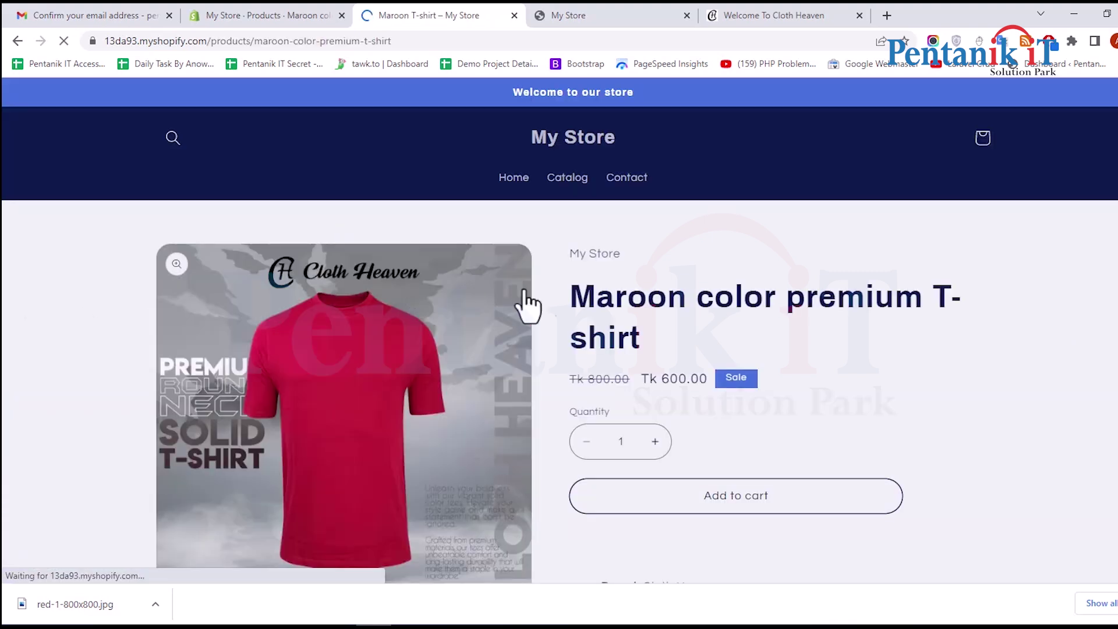
pyautogui.scroll(-5, 661, 309)
pyautogui.scroll(-4, 501, 313)
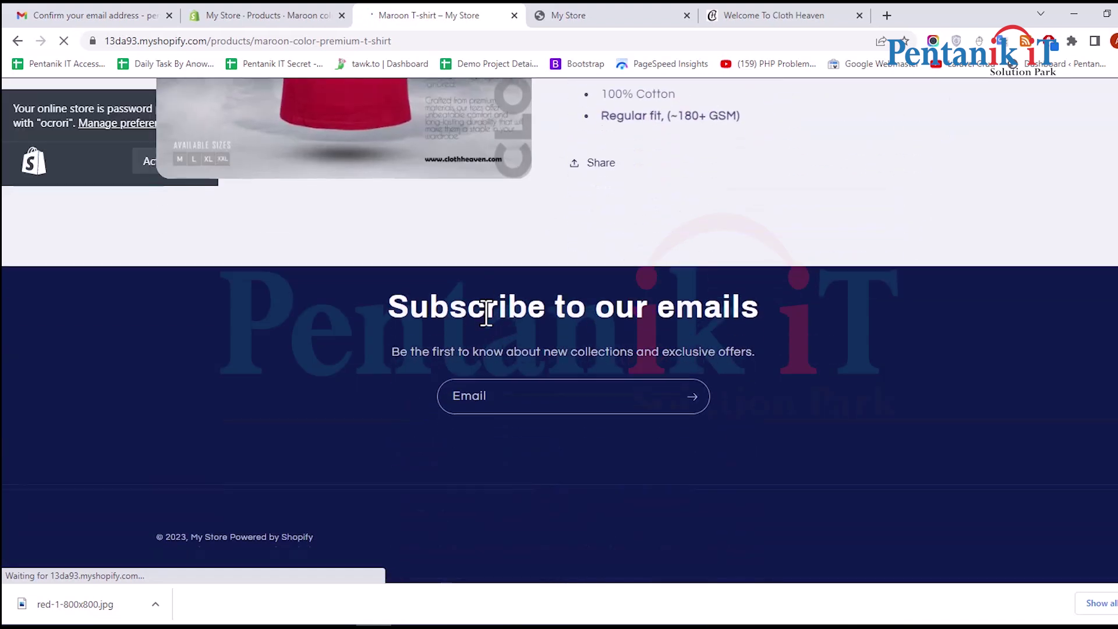